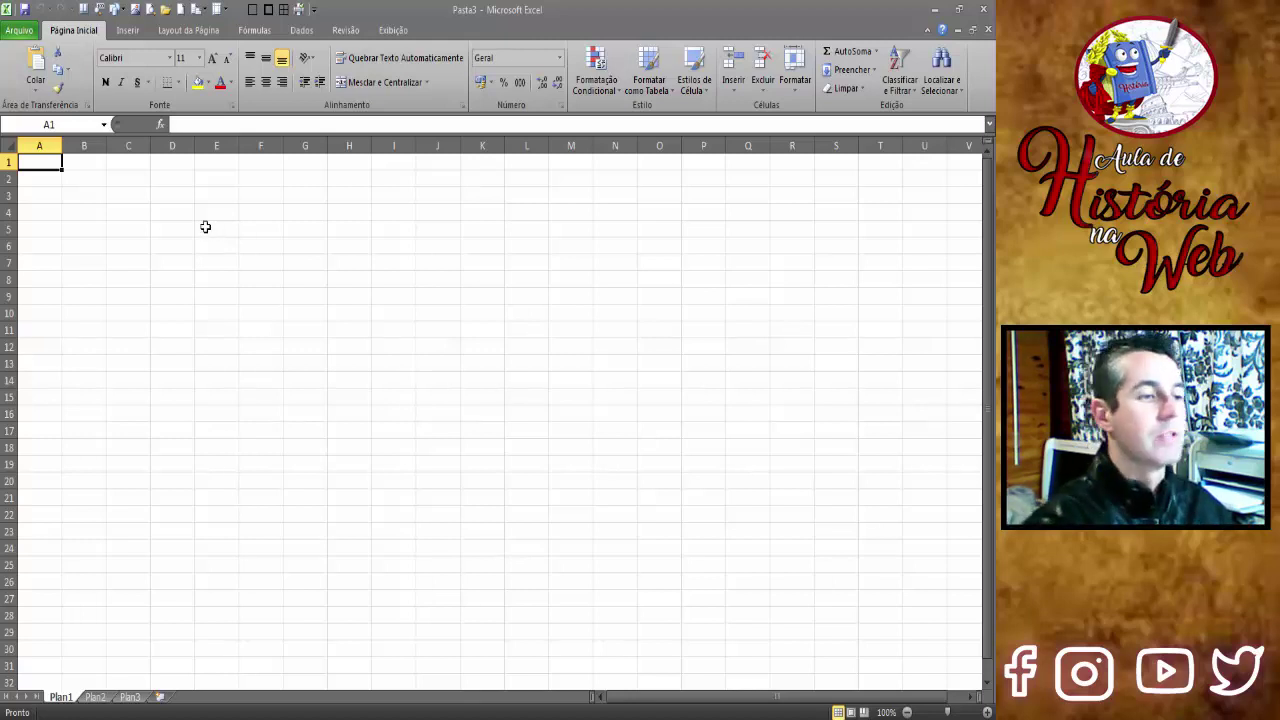
Type 'Aniversários!' in A1 and headers Nome da Pessoa, Data de Nascimento, Idade, Presente ou Não in row 3
text(Aniv)
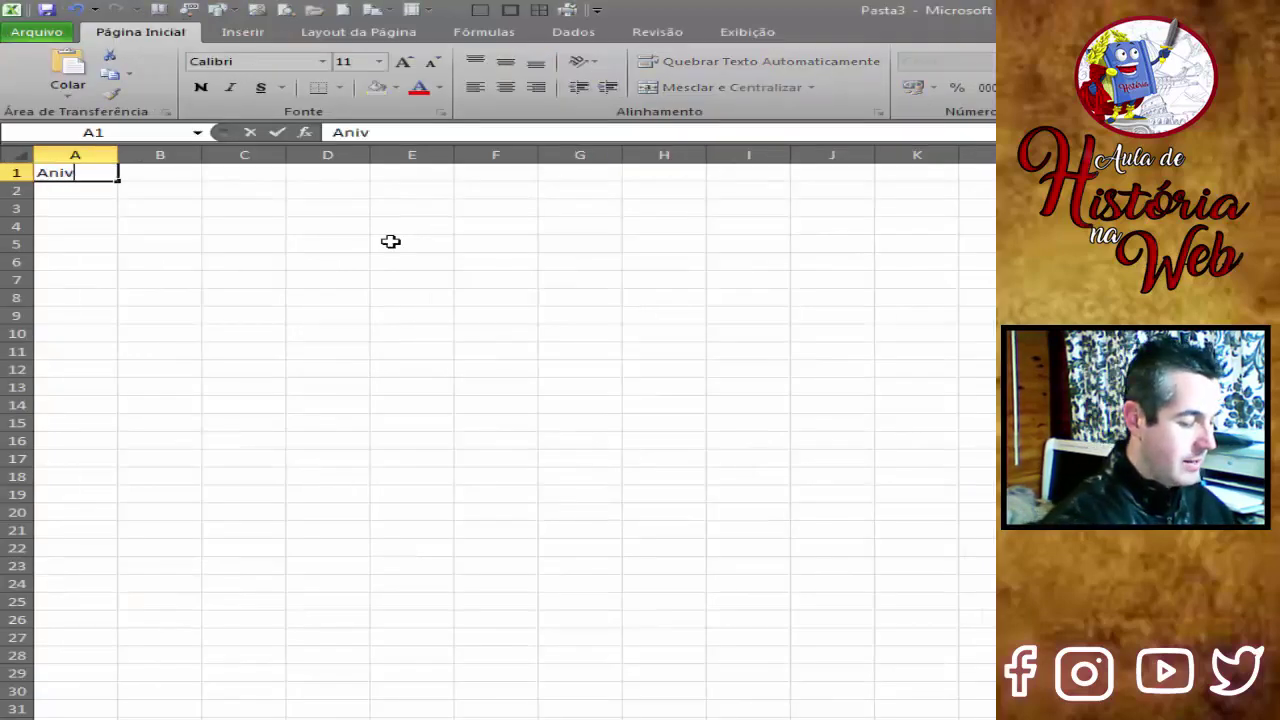
text(ersários!)
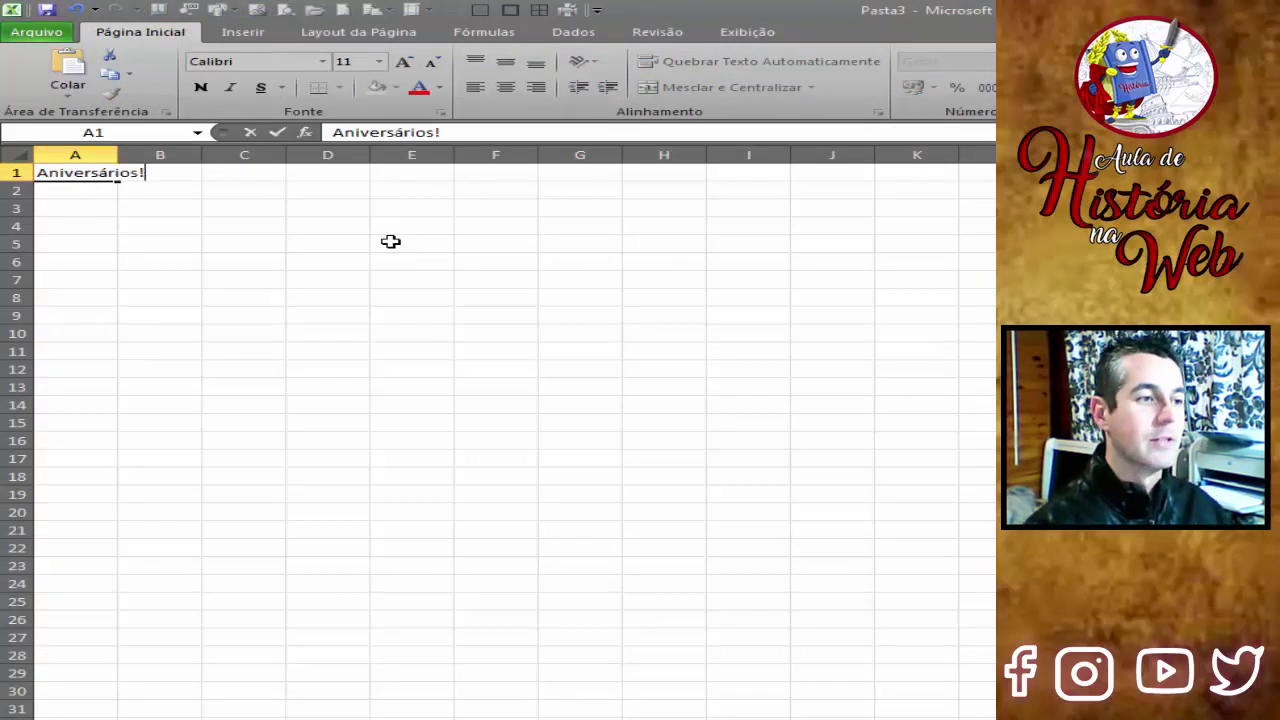
key(Return)
key(Return)
text(Nome)
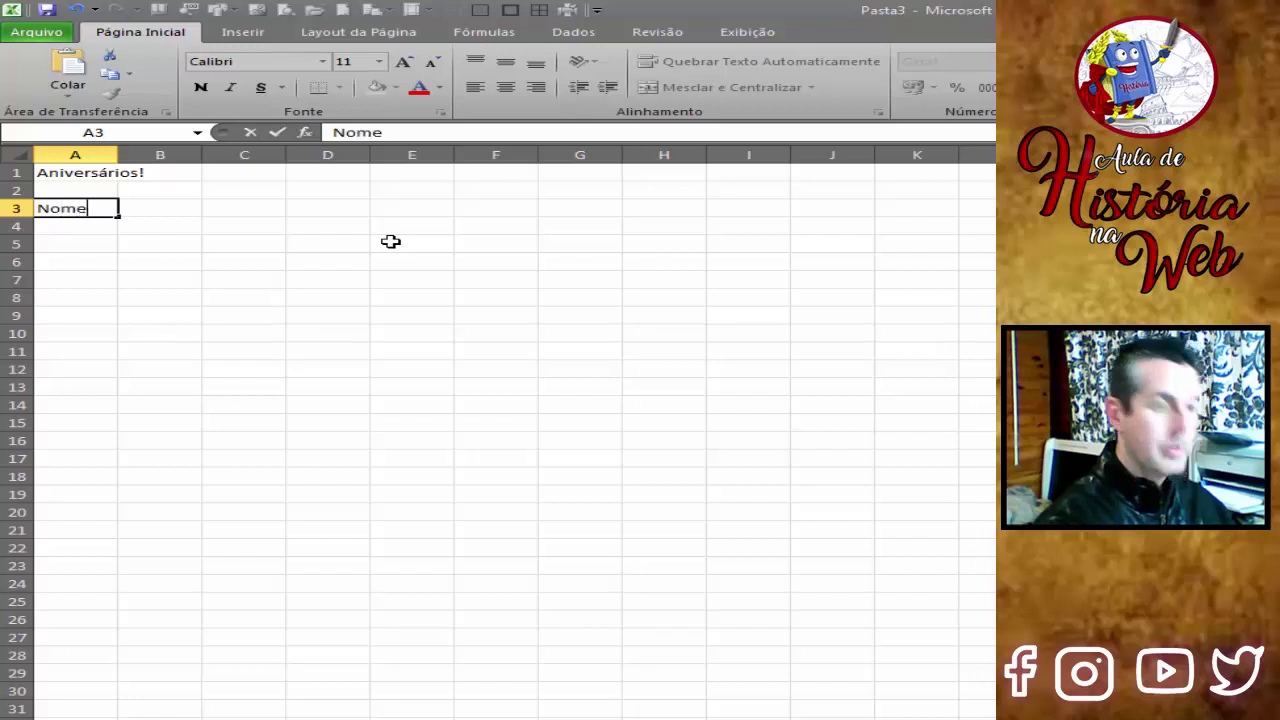
text( da Pessoa)
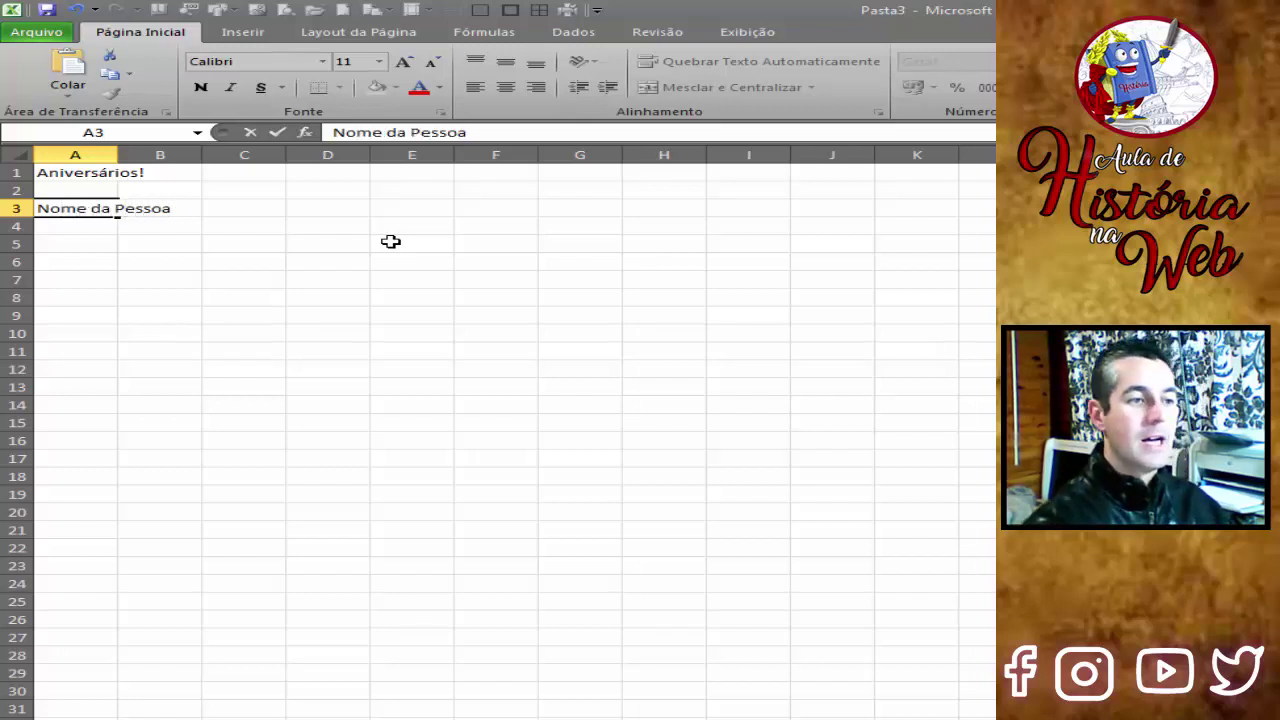
key(Tab)
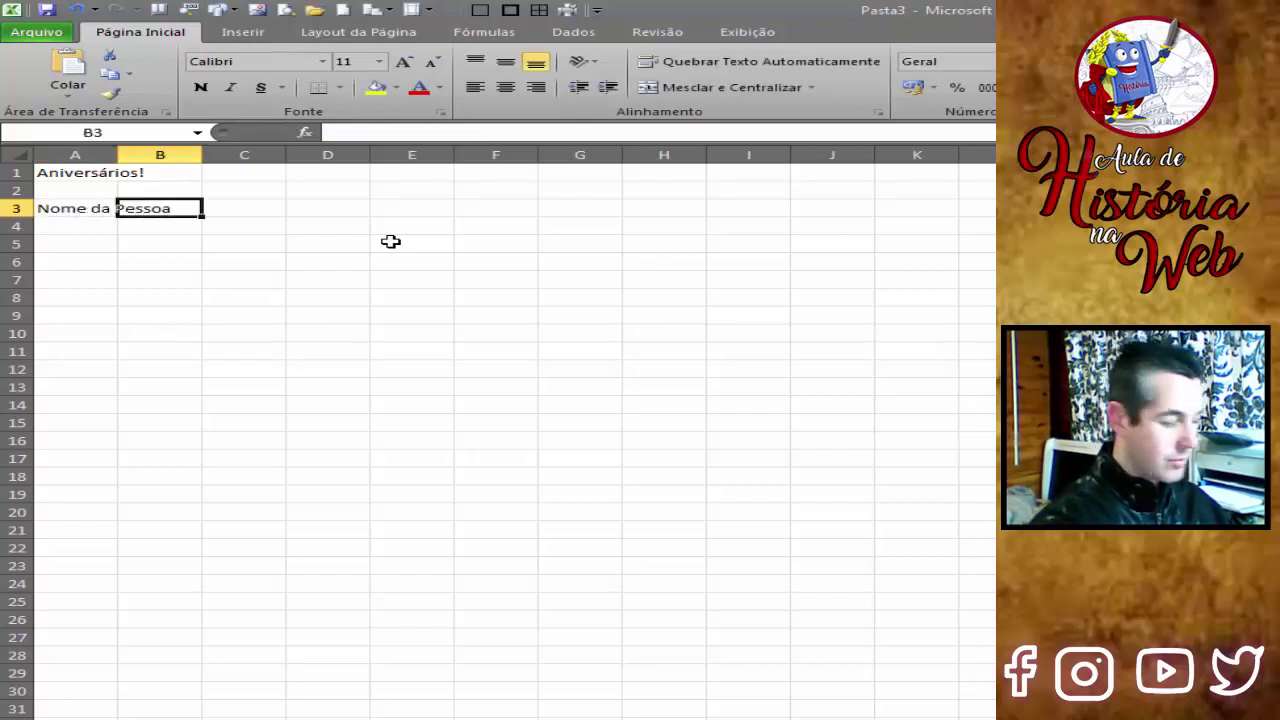
text(Data de)
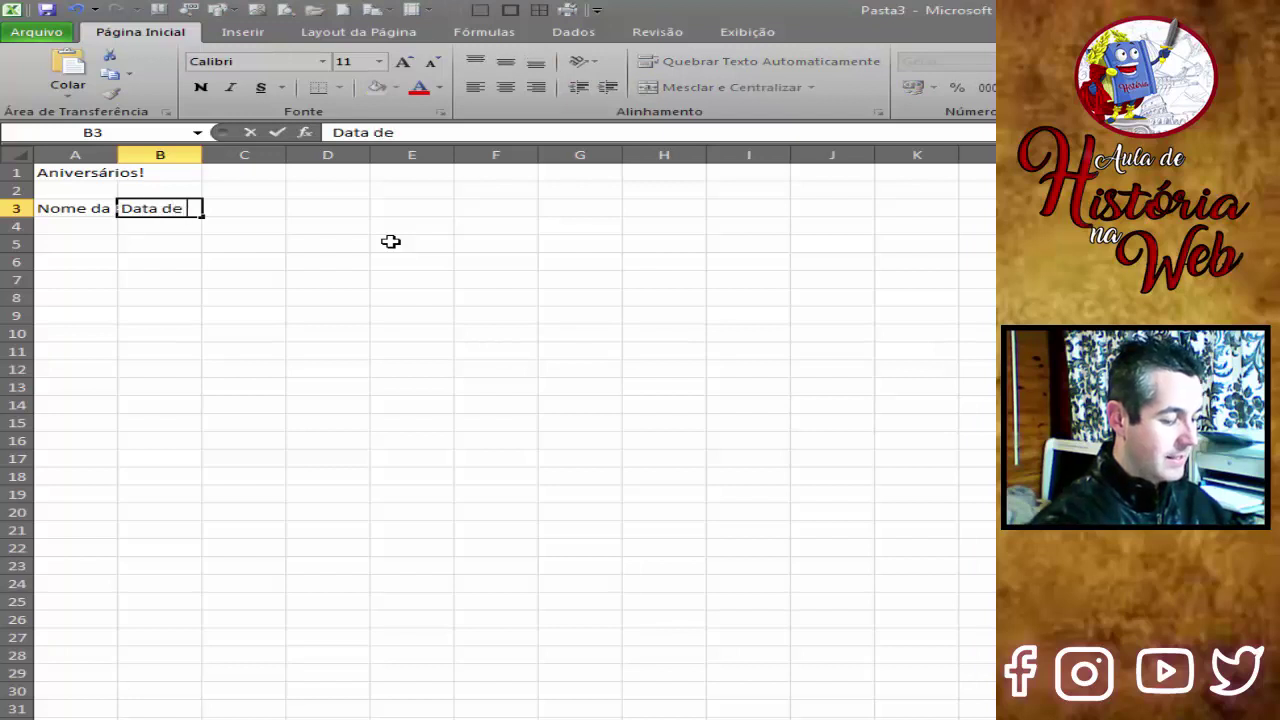
text(cimentio)
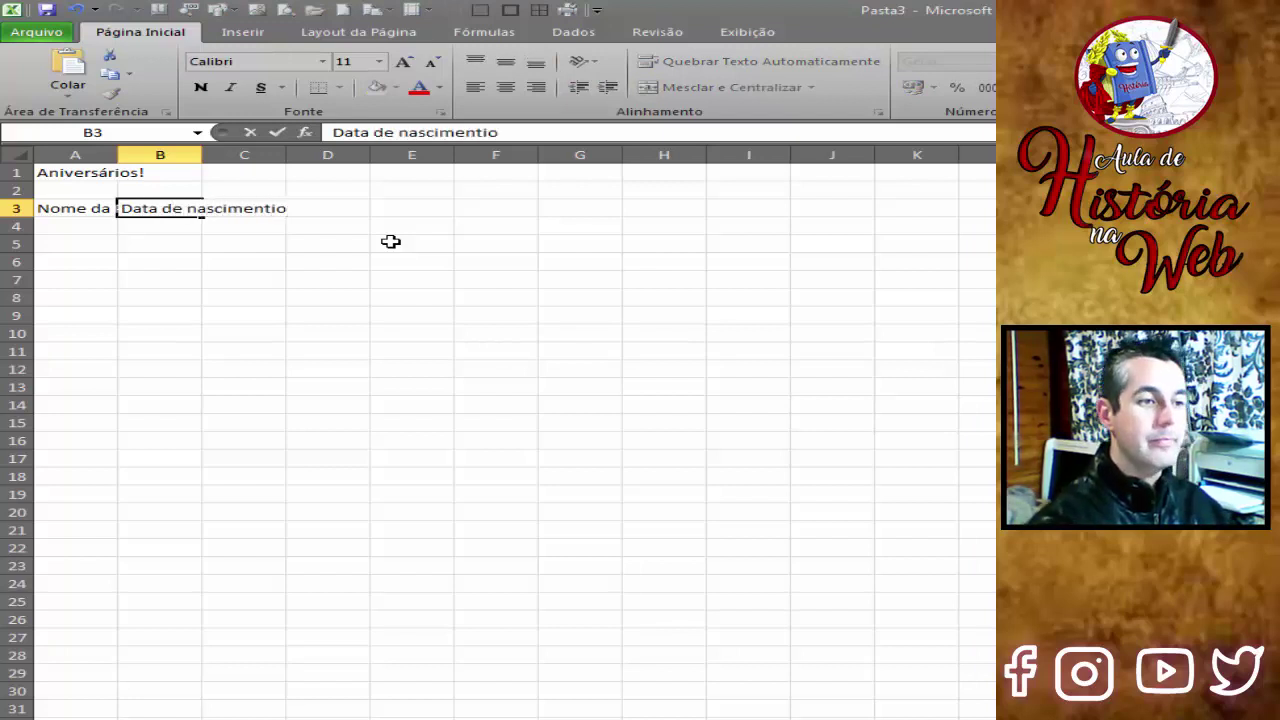
key(BackSpace)
key(BackSpace)
key(BackSpace)
key(BackSpace)
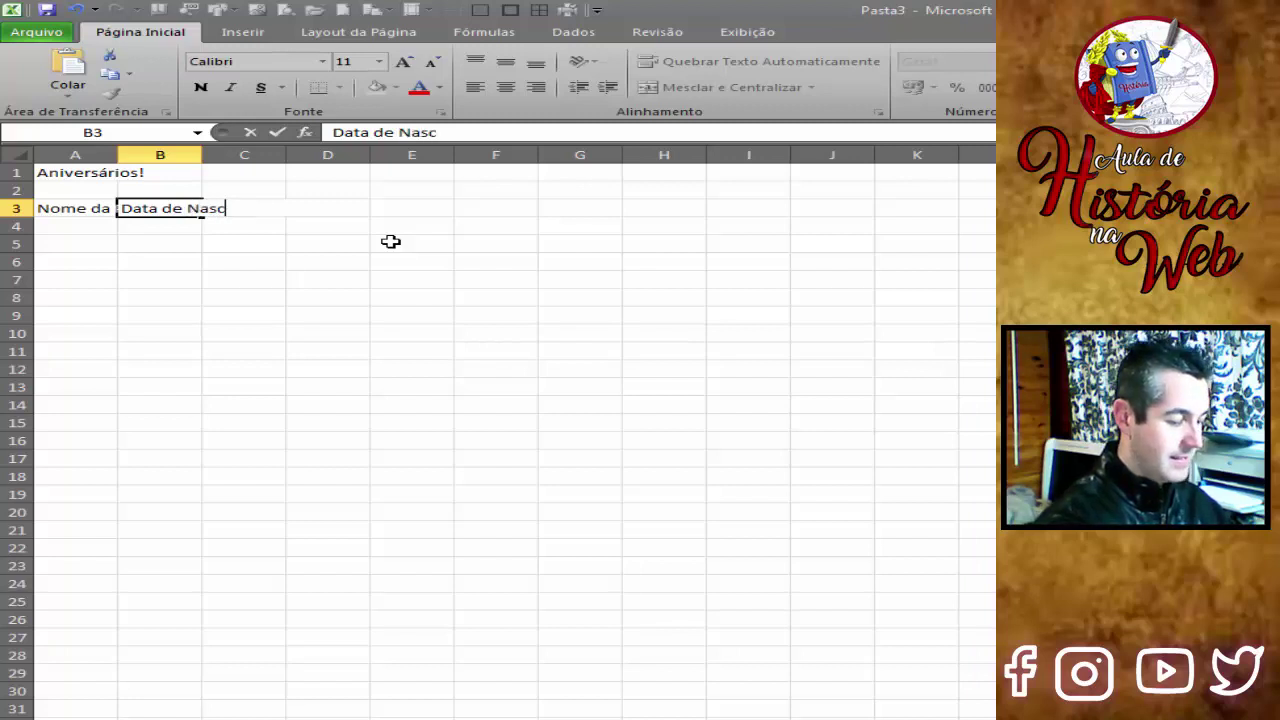
key(Tab)
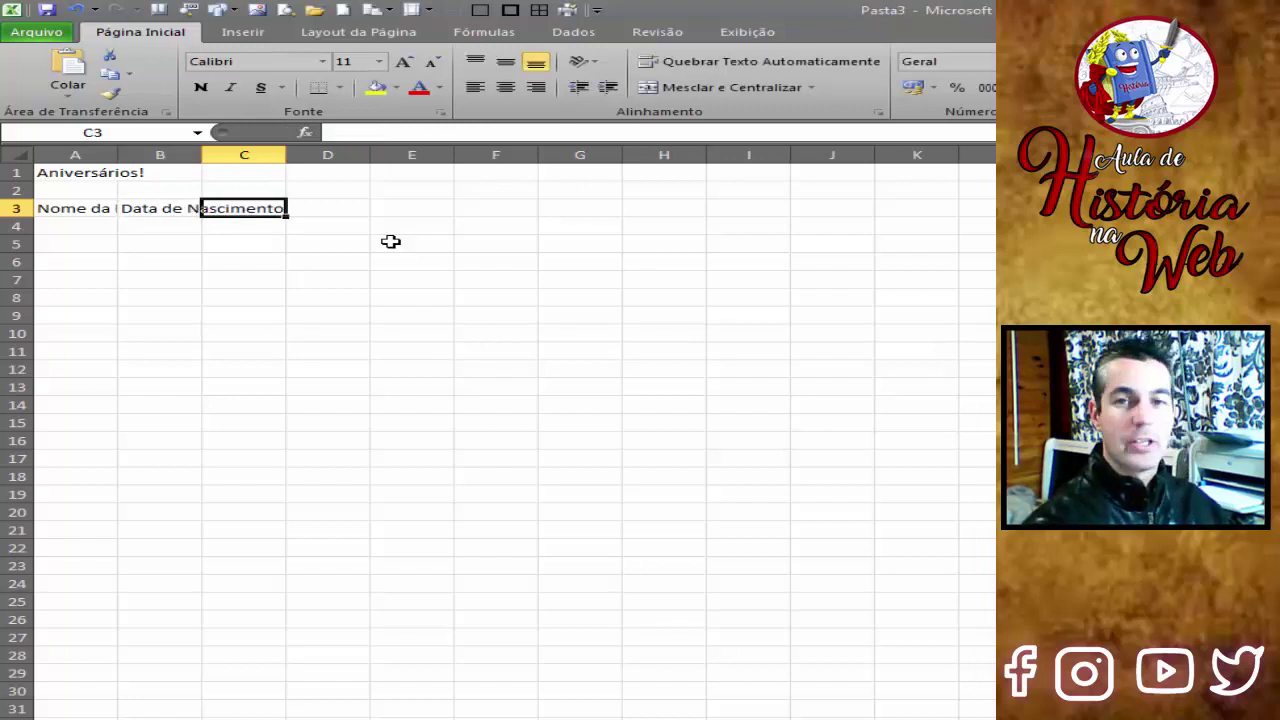
text(Idade)
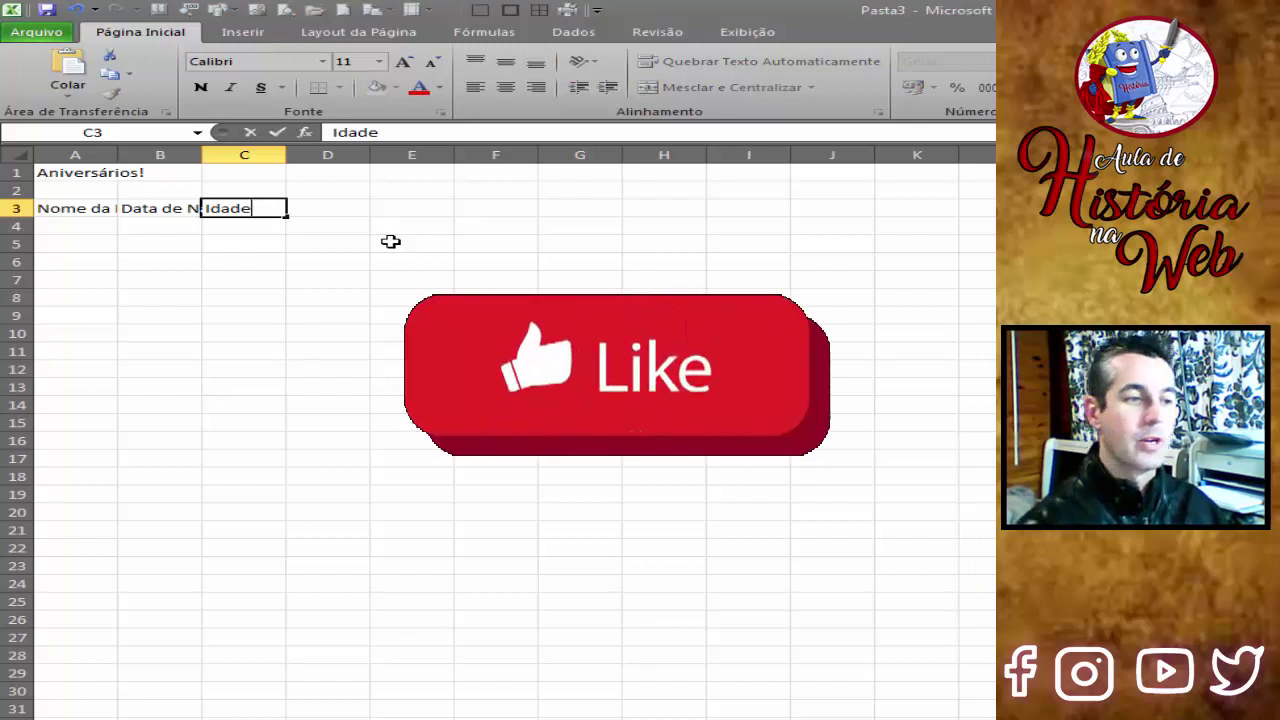
key(Tab)
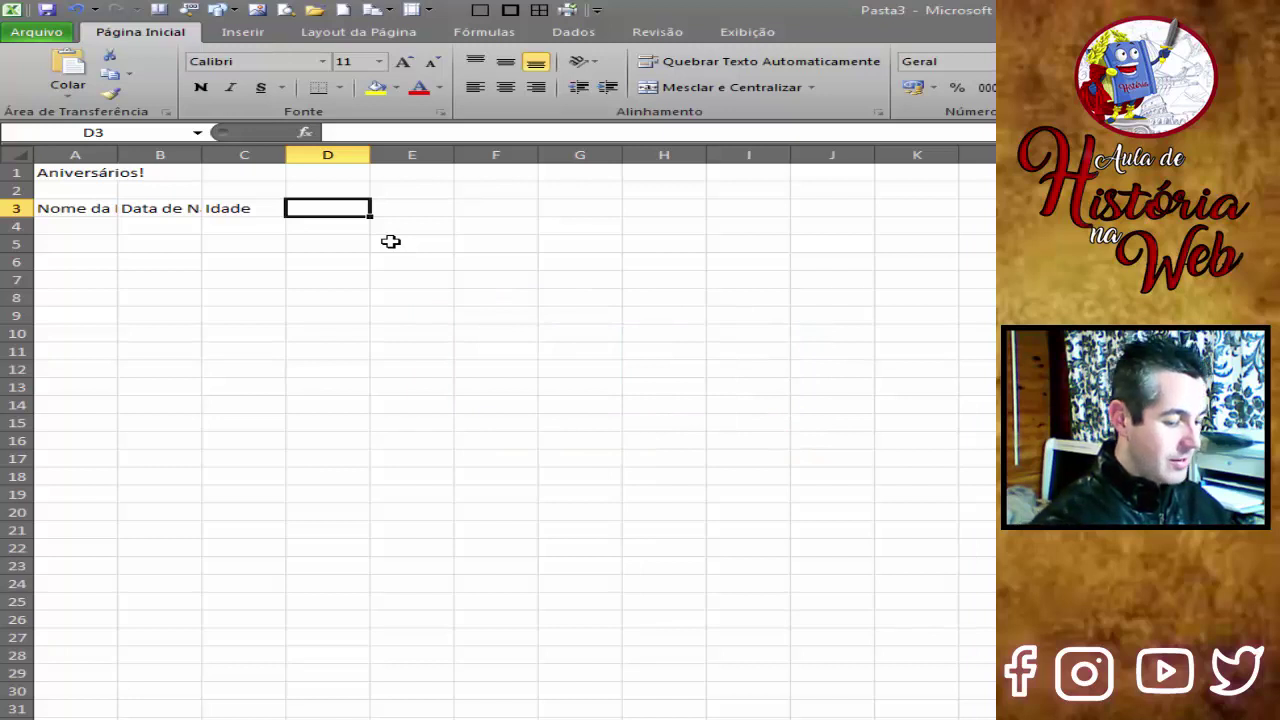
text(Presente o)
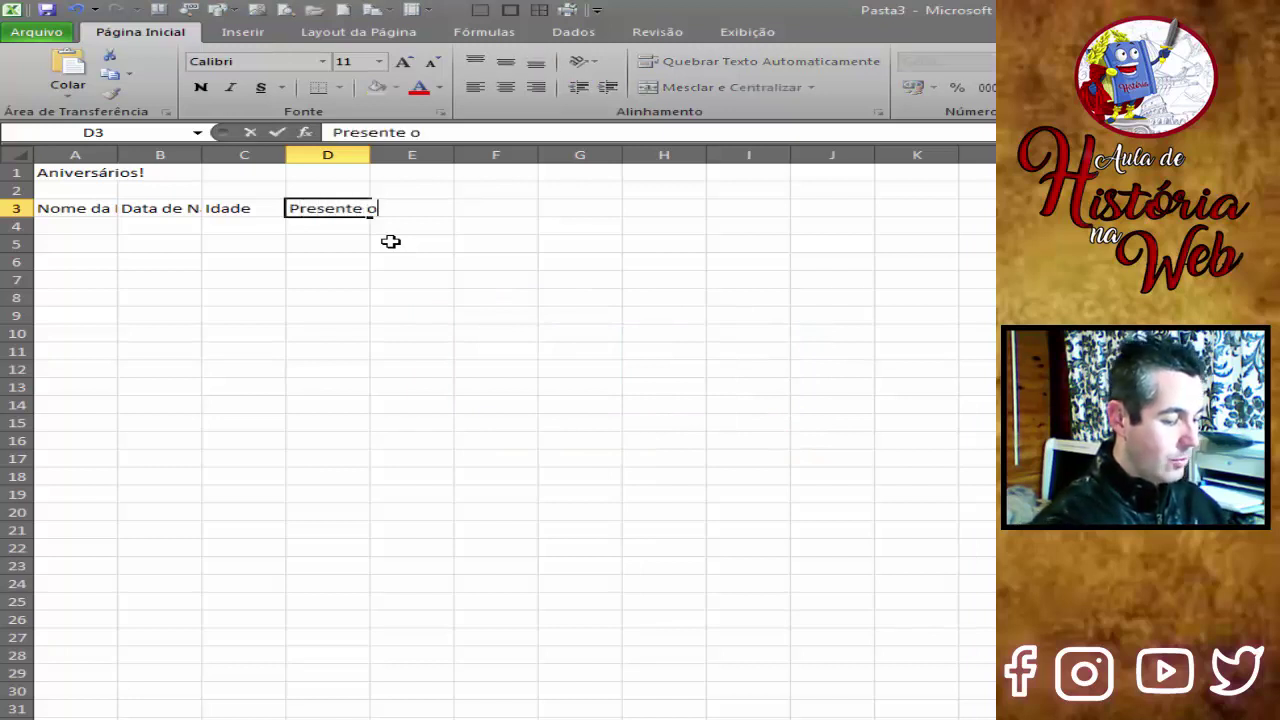
text(u Não)
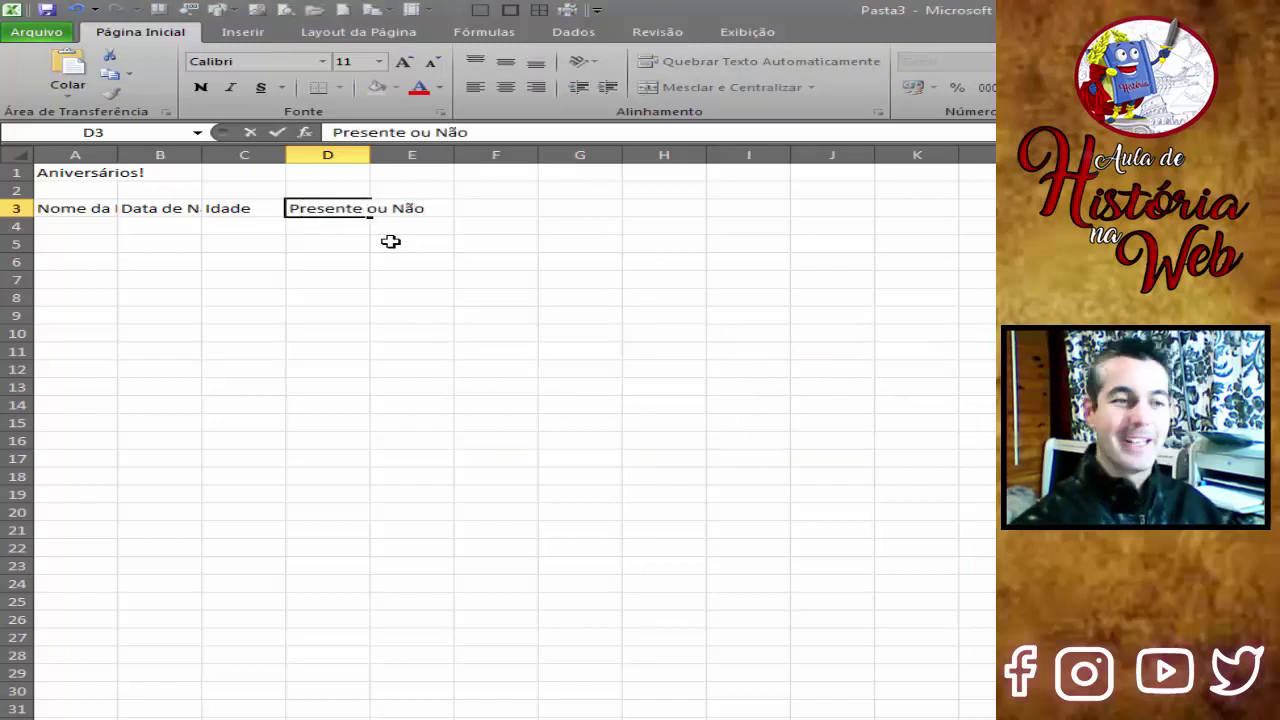
Widen columns A, B and D to fit Nome da Pessoa, Data de Nascimento and Presente ou Não
click(404, 277)
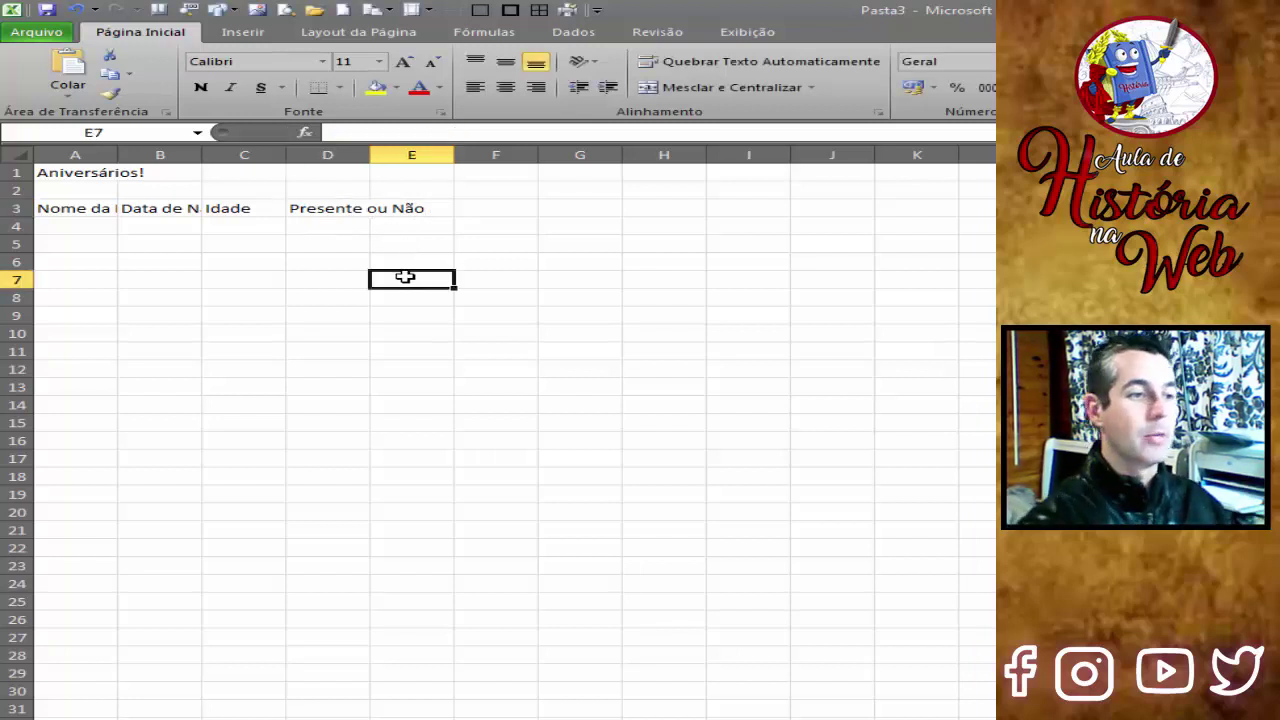
drag(117, 155, 344, 157)
mouse_move(421, 157)
mouse_down()
mouse_move(541, 155)
mouse_move(519, 155)
mouse_up()
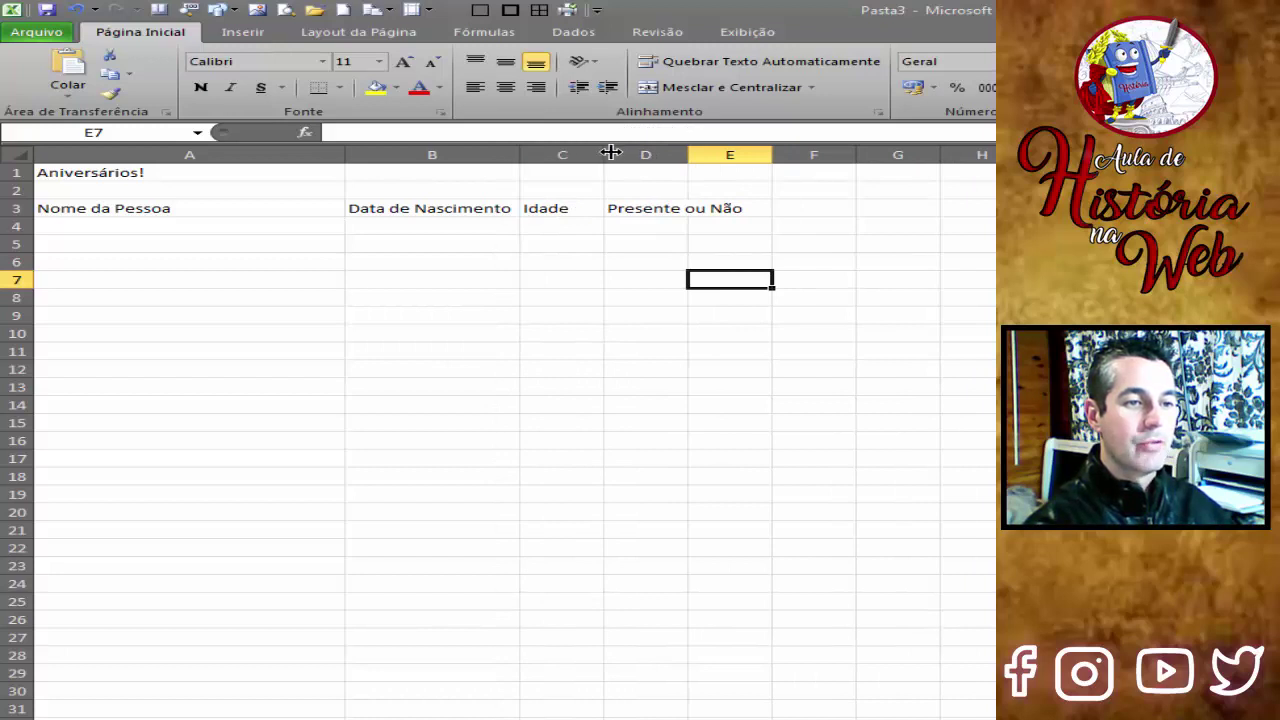
drag(687, 159, 773, 159)
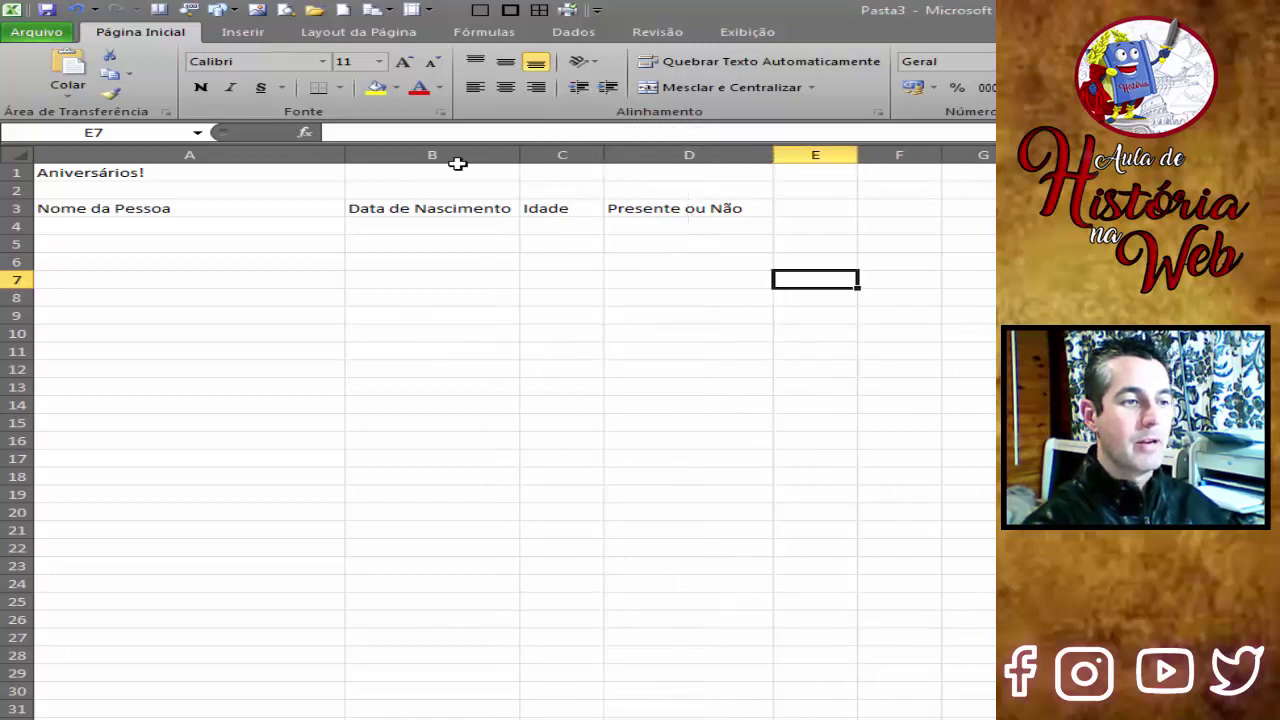
click(110, 173)
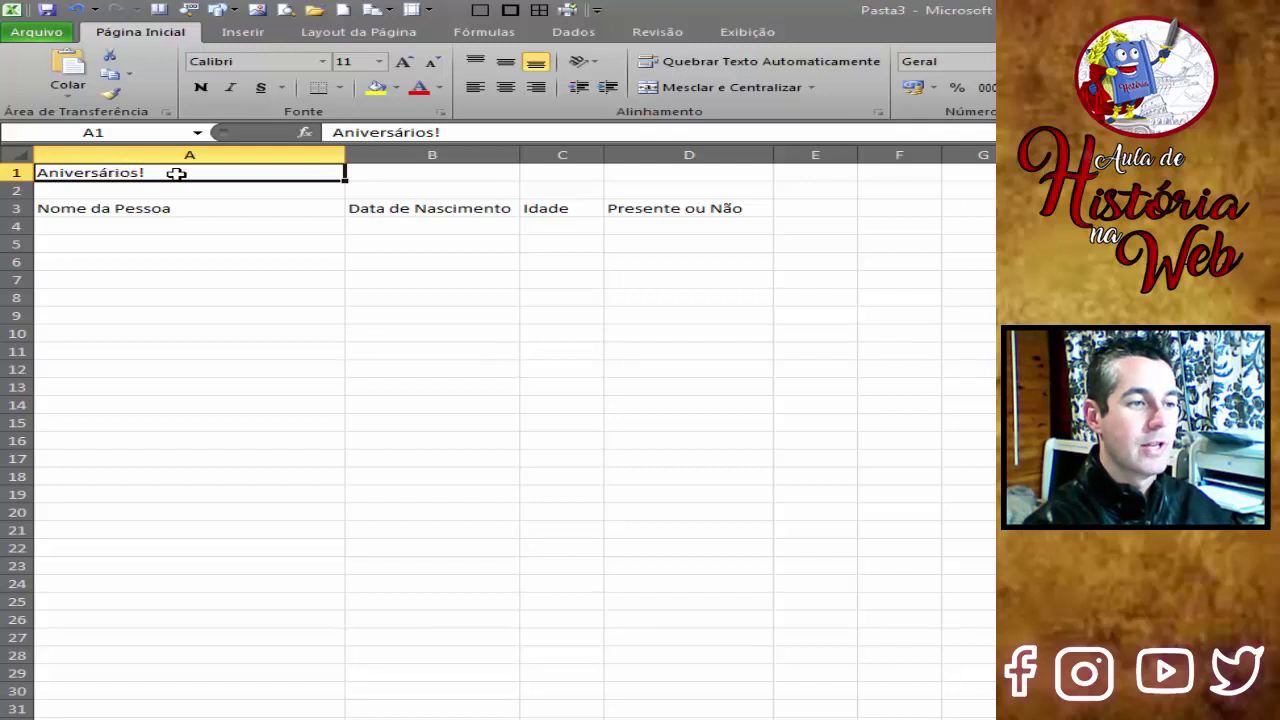
Merge A1:D2 and centre the Aniversários! title horizontally and vertically
drag(176, 173, 727, 186)
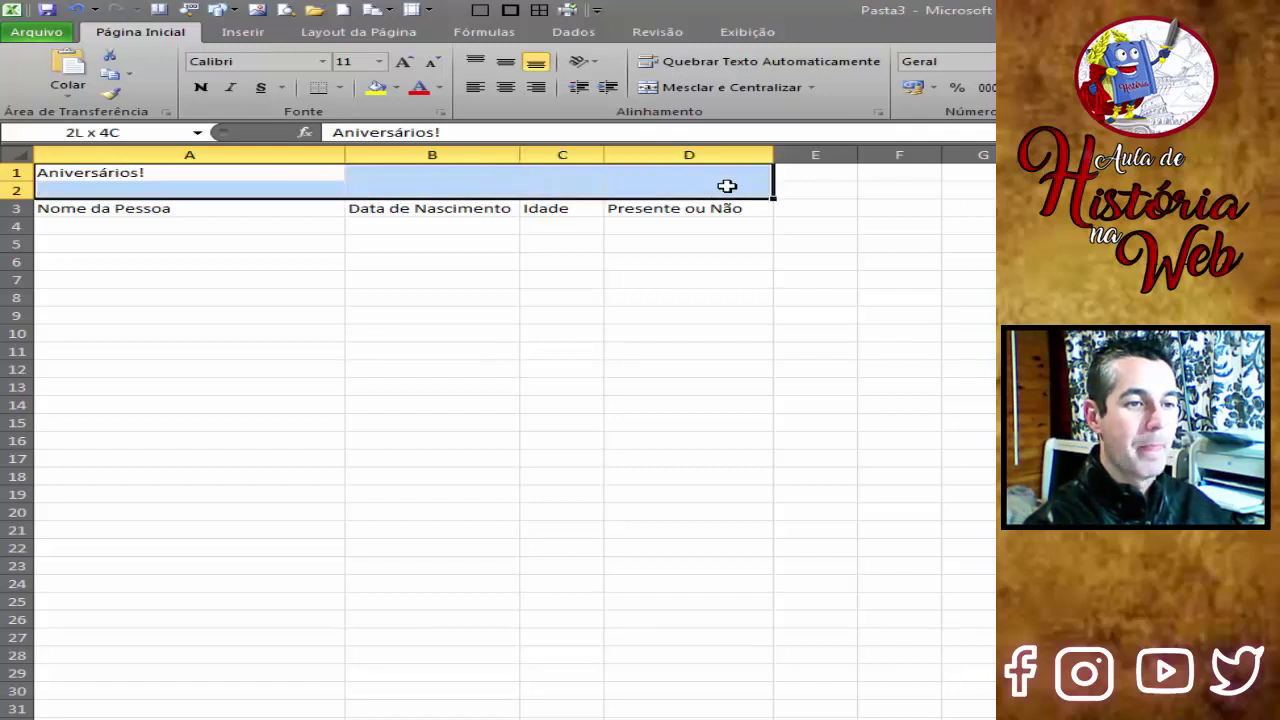
click(728, 90)
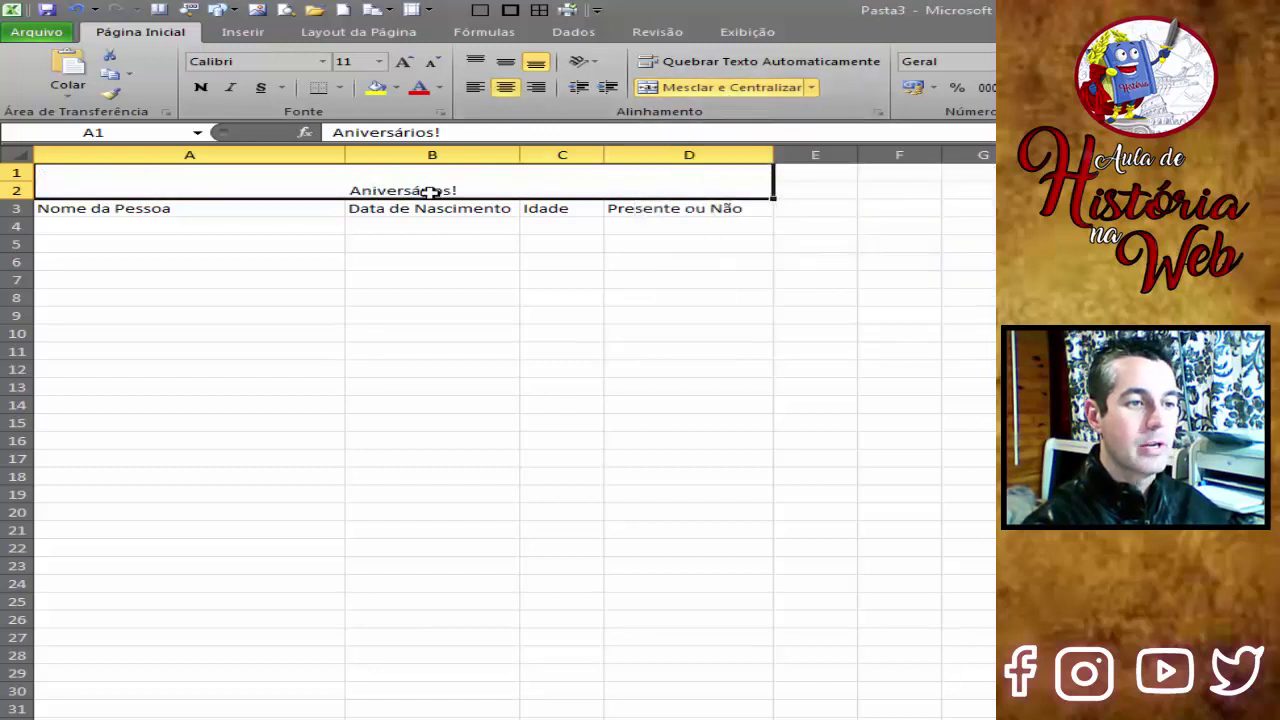
click(508, 64)
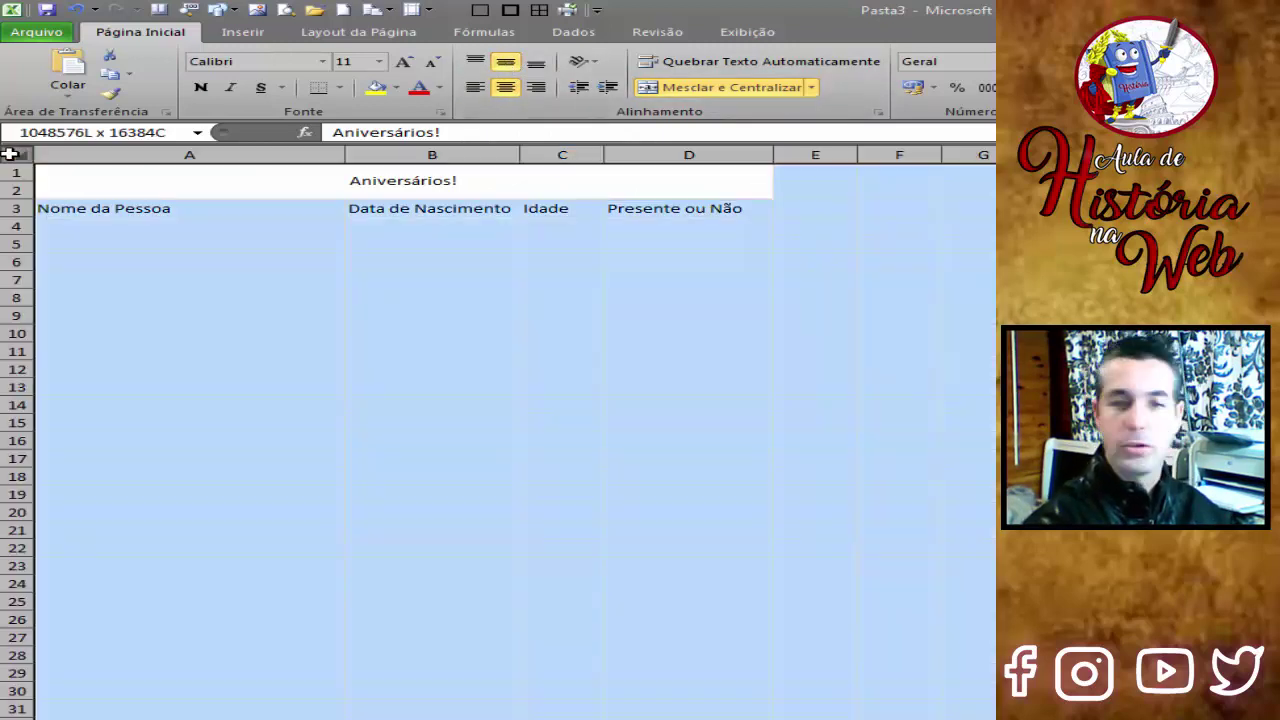
click(8, 153)
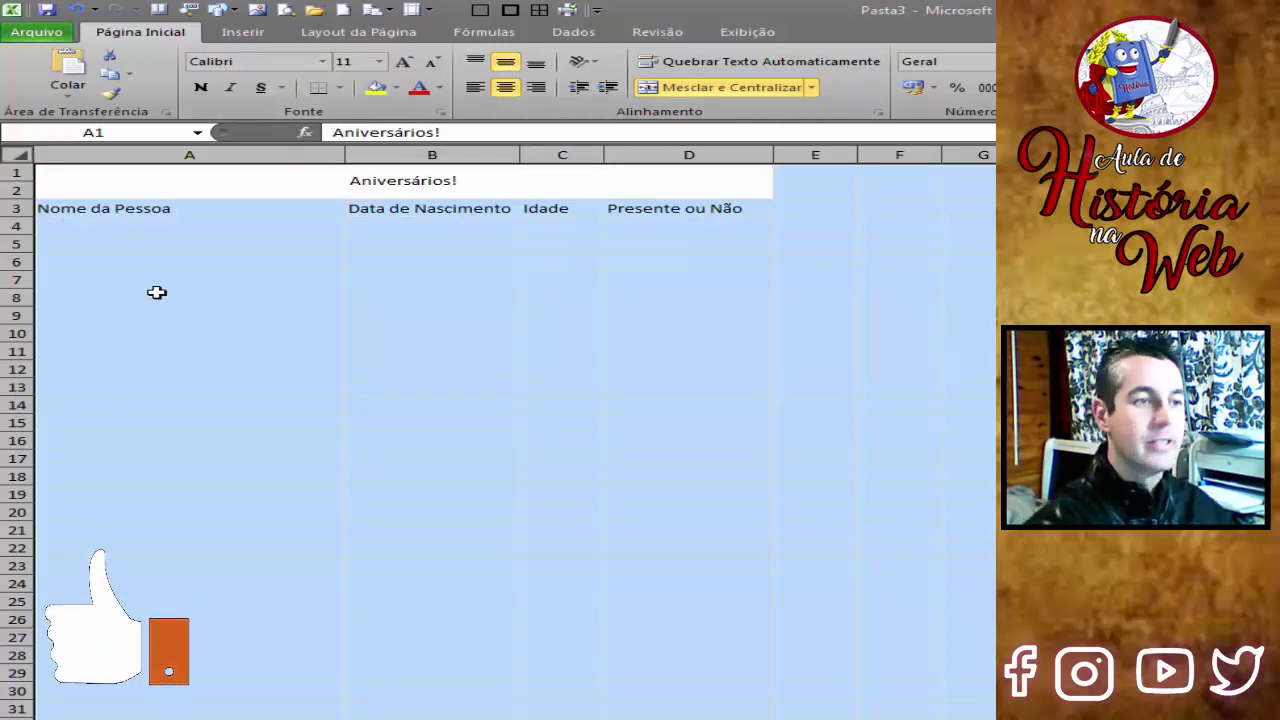
Set the whole sheet's font to Times New Roman
click(243, 61)
text(Times New Roman)
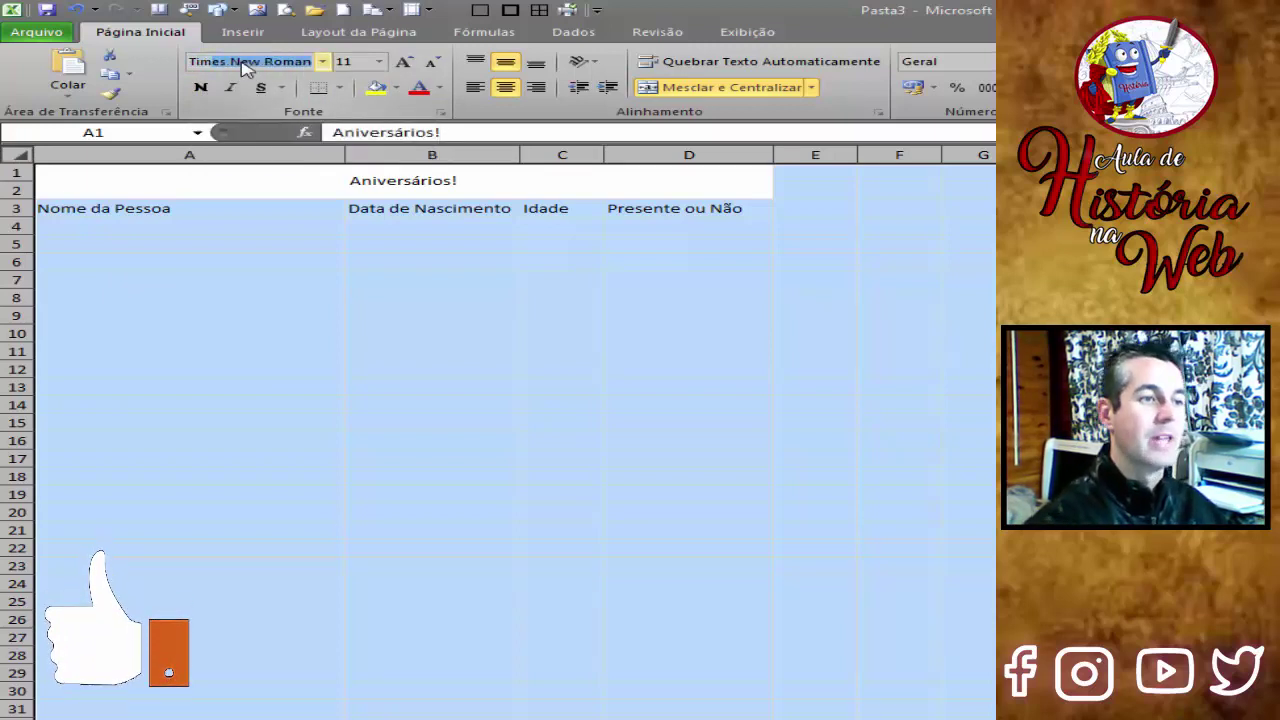
key(Return)
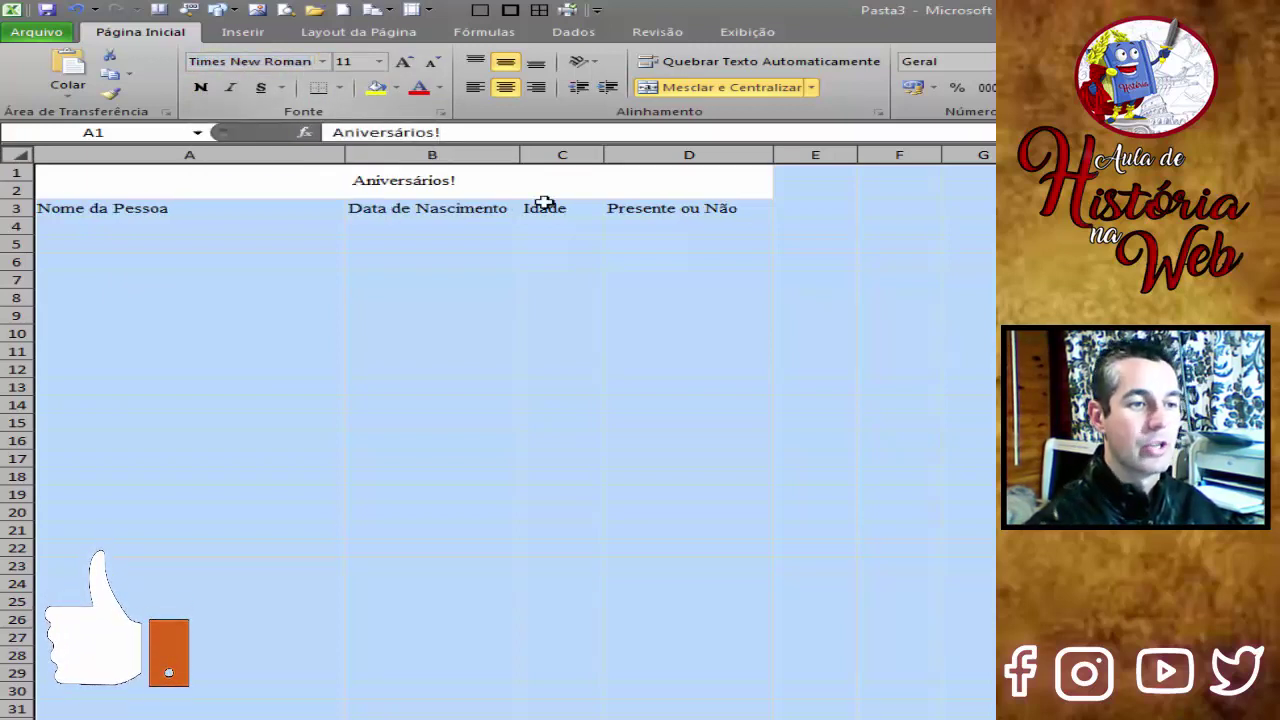
Make the Aniversários! title 16 pt, bold and italic
click(443, 180)
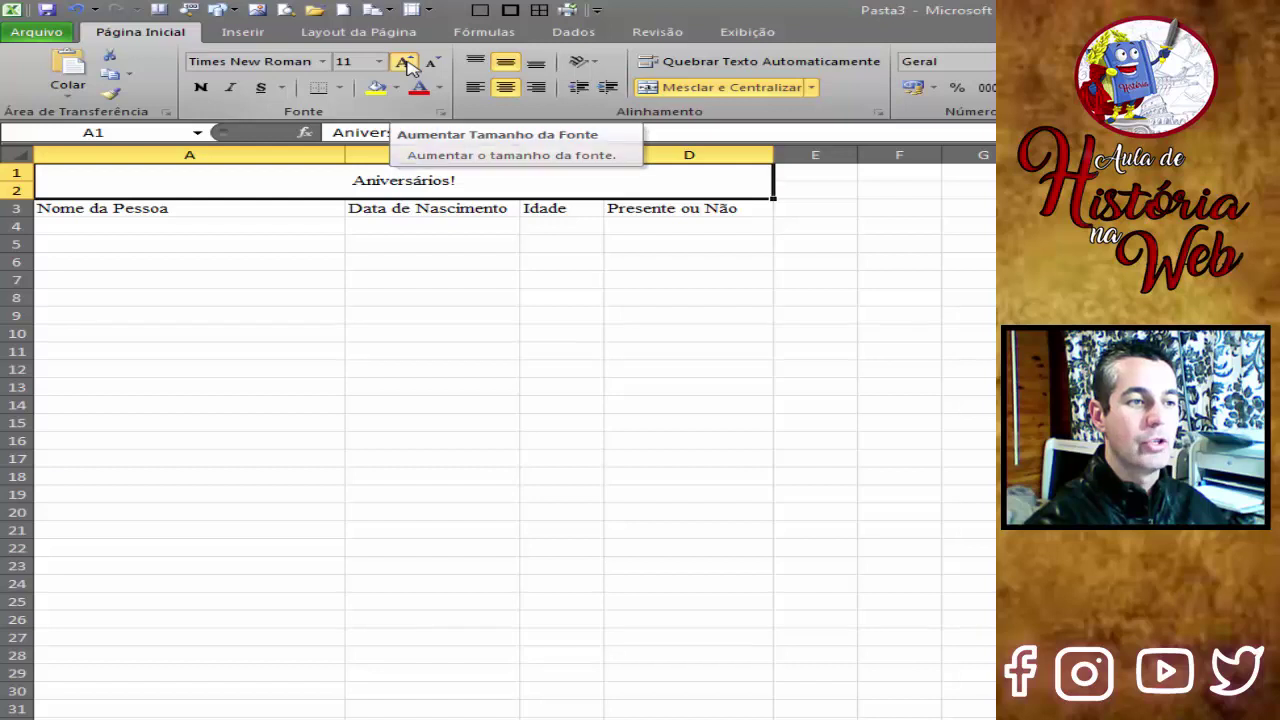
click(404, 63)
click(404, 63)
click(404, 63)
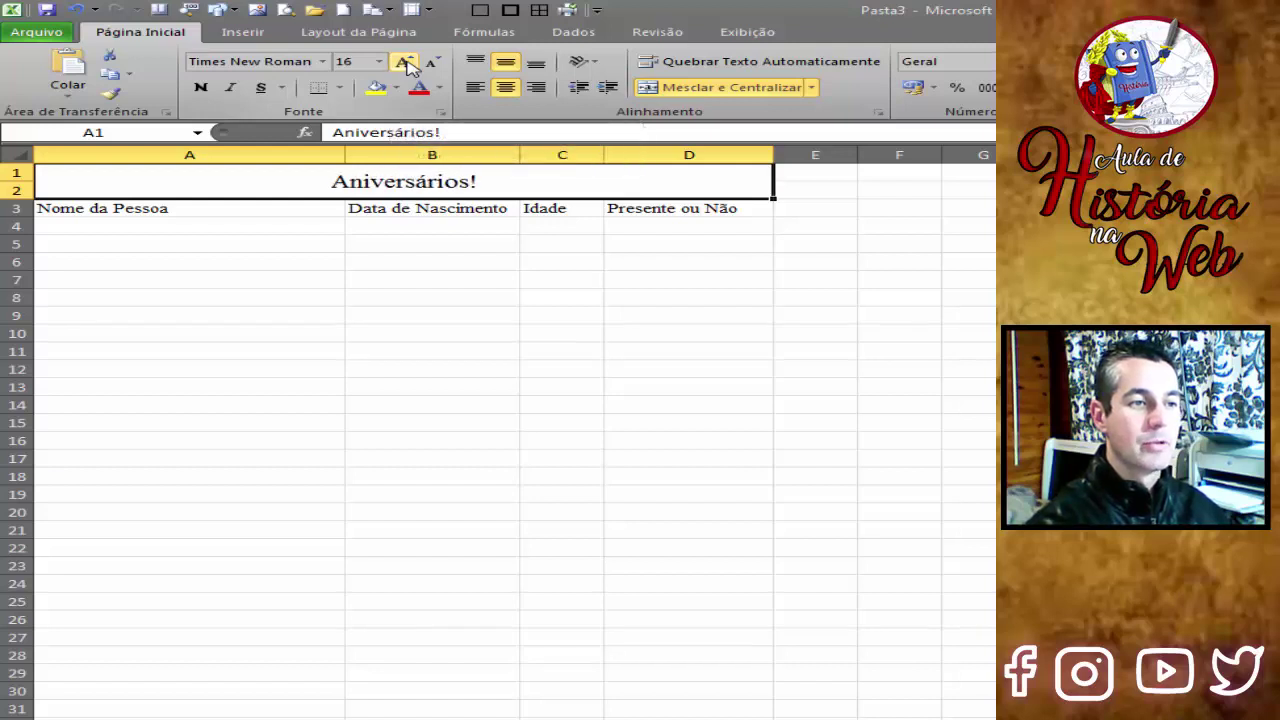
click(200, 87)
click(231, 88)
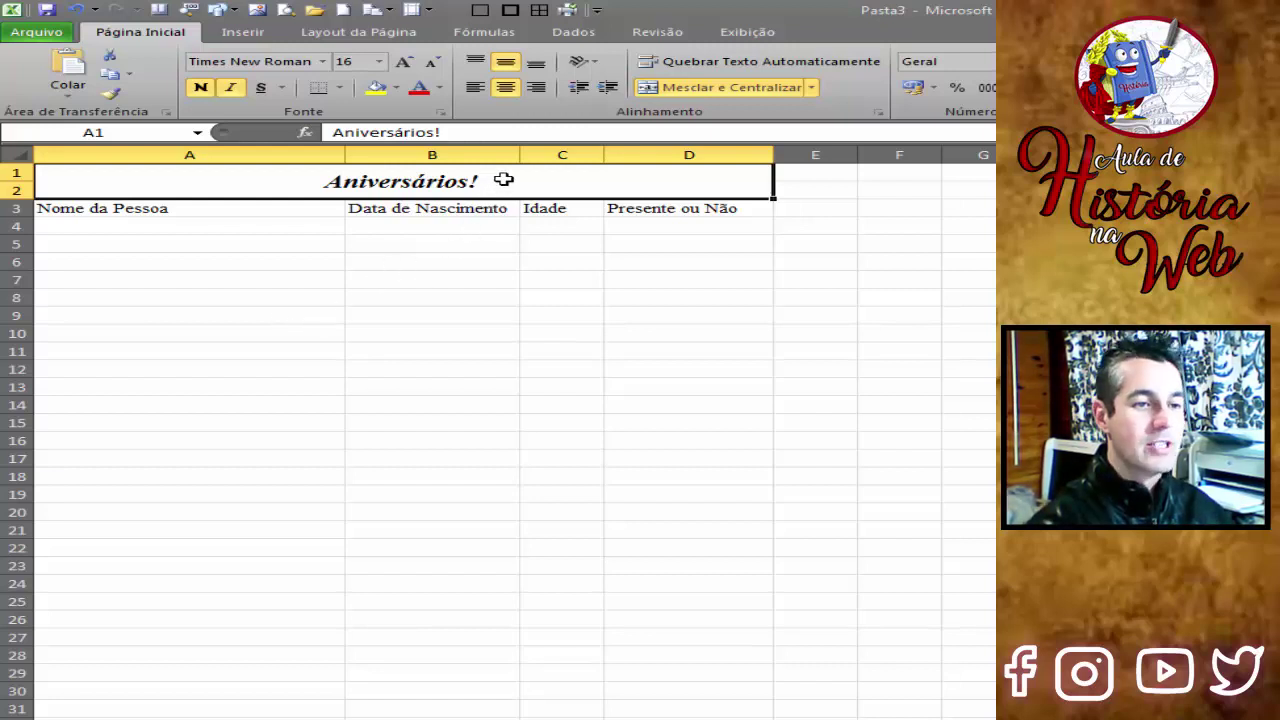
drag(506, 180, 532, 512)
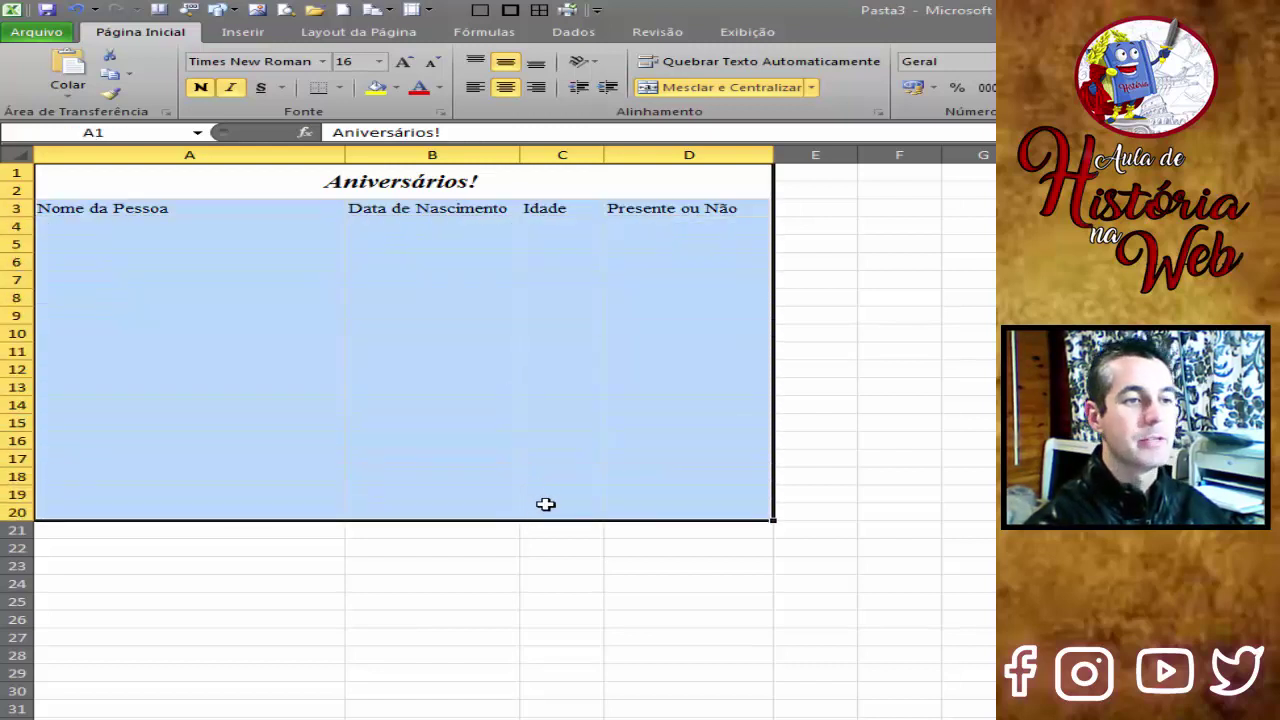
Apply all borders to every cell of the table A1:D20
click(341, 89)
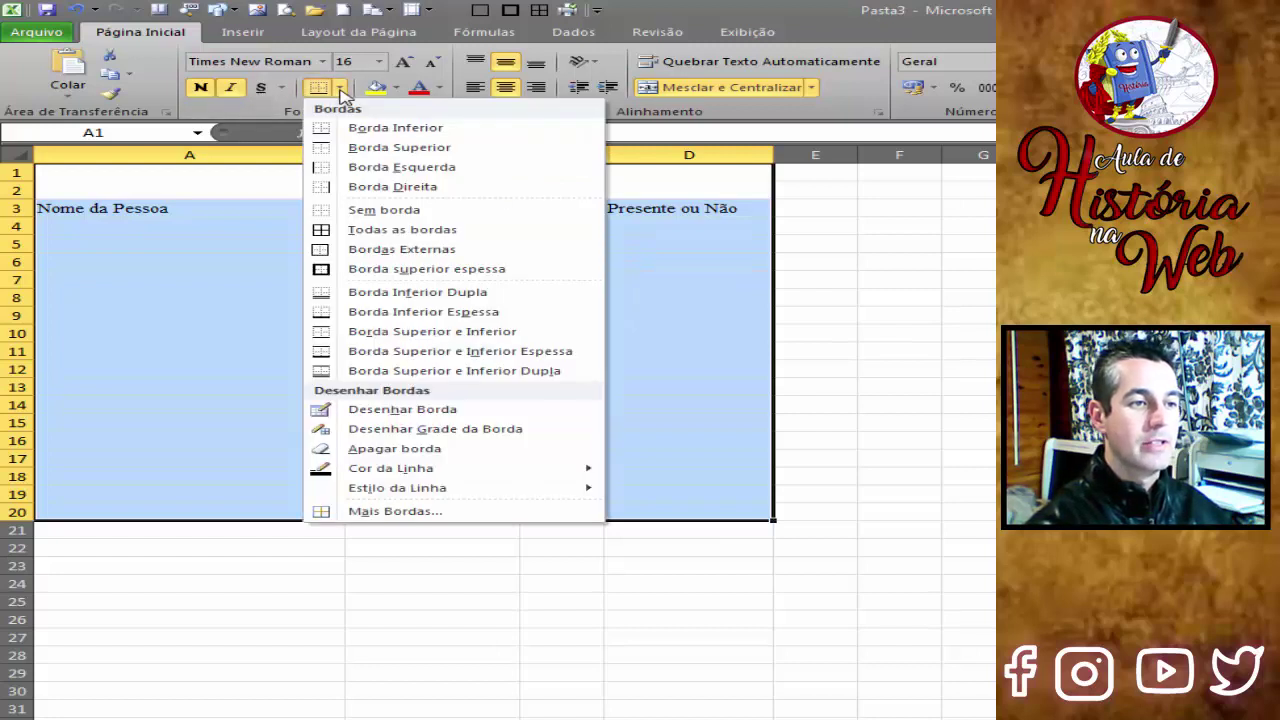
click(410, 232)
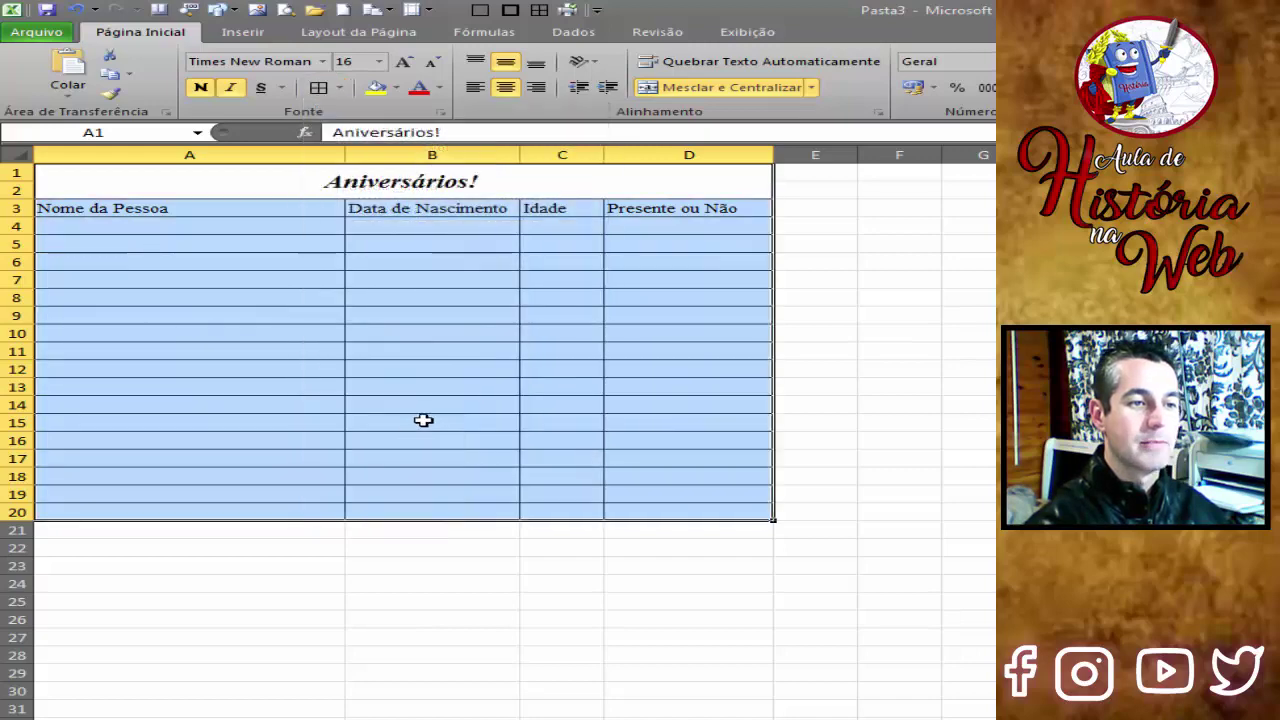
click(423, 423)
Make the A3:D3 headers italic and centred
drag(218, 208, 615, 208)
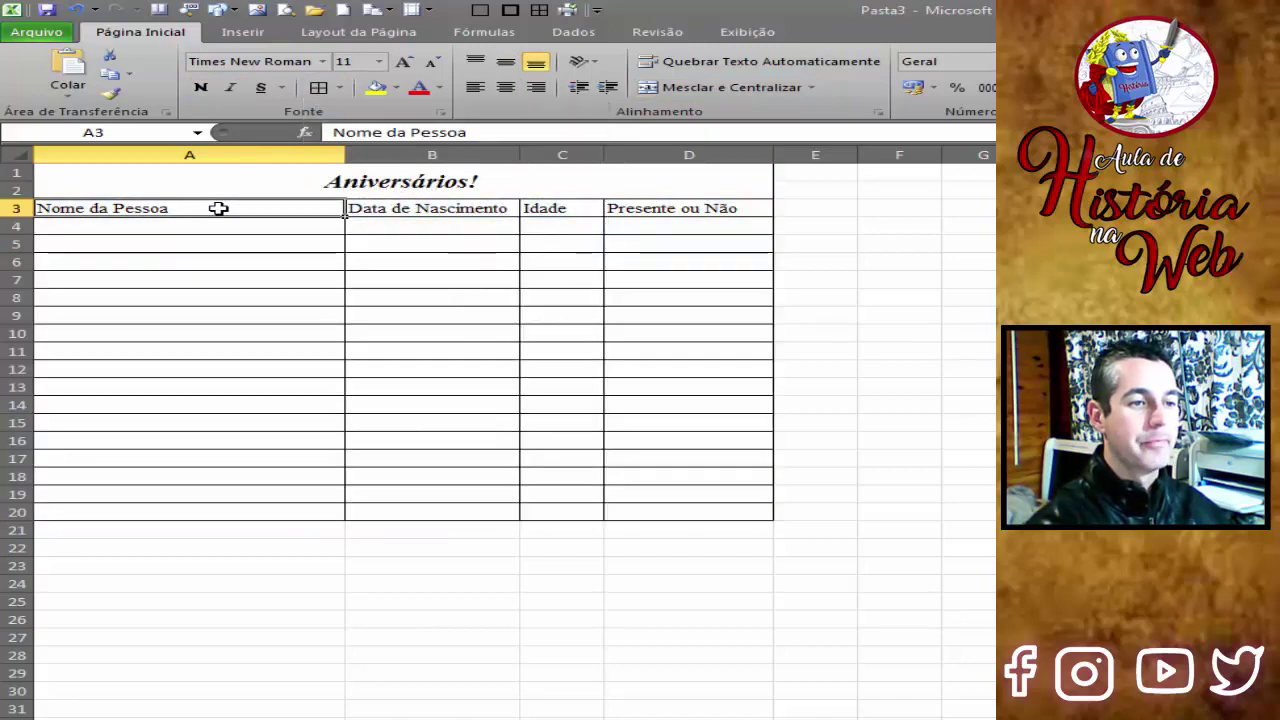
click(231, 88)
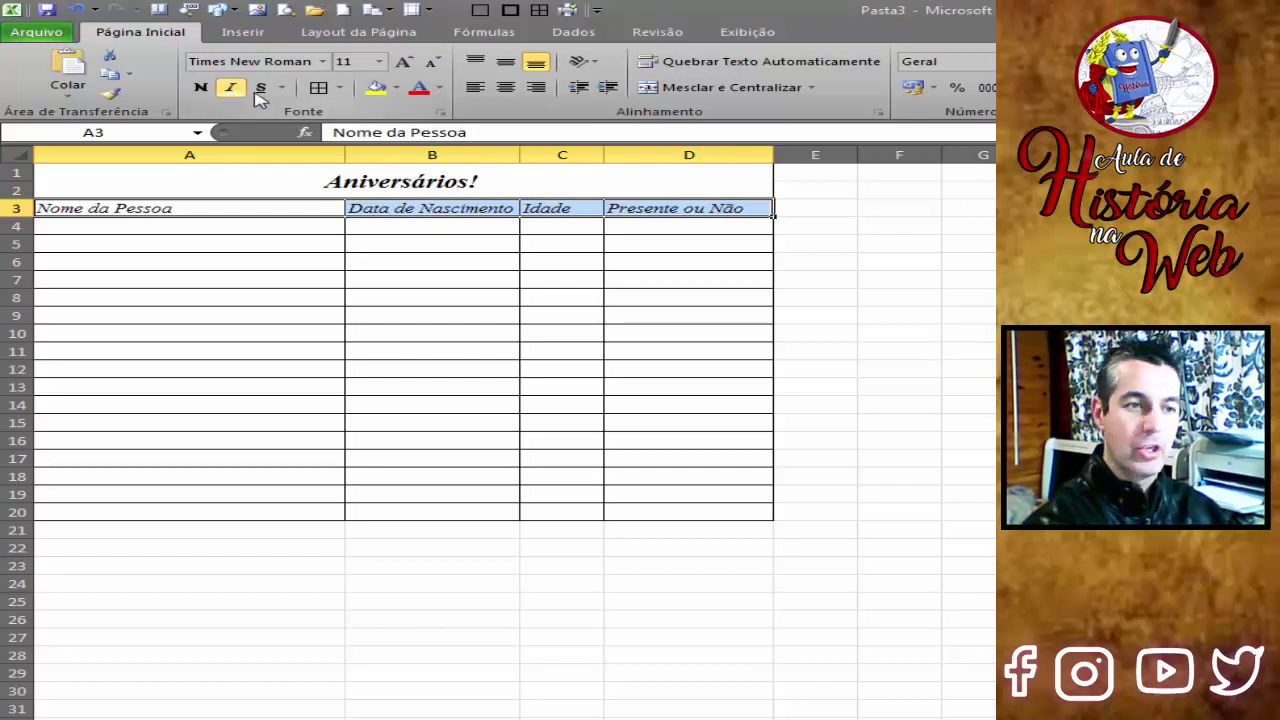
click(505, 88)
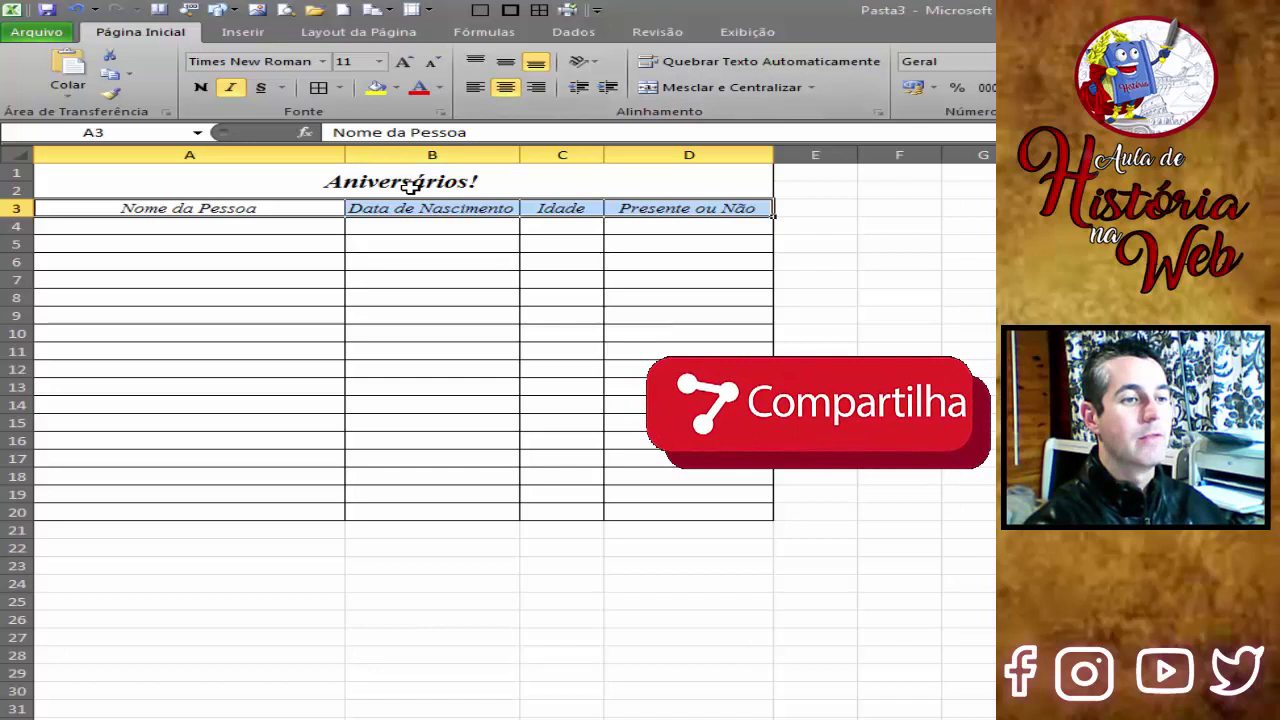
Fill the merged Aniversários! title yellow and the A3:D3 headers light blue
click(411, 187)
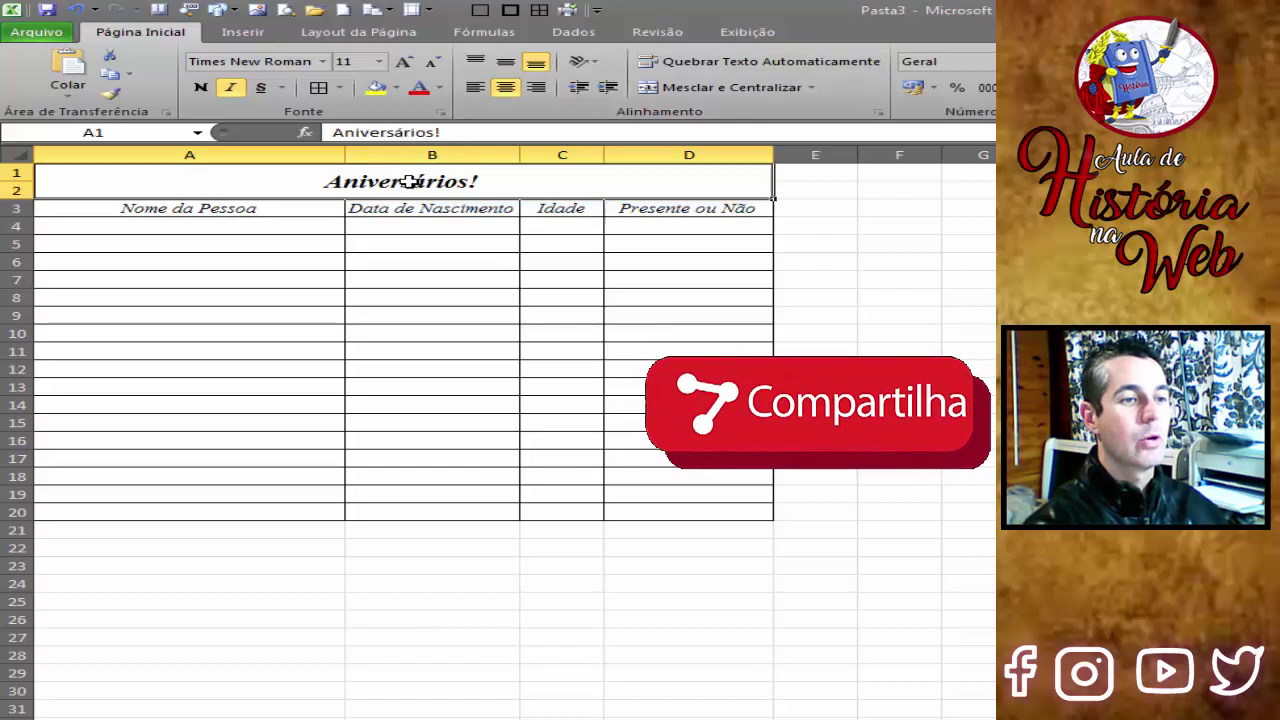
click(376, 87)
drag(325, 208, 728, 208)
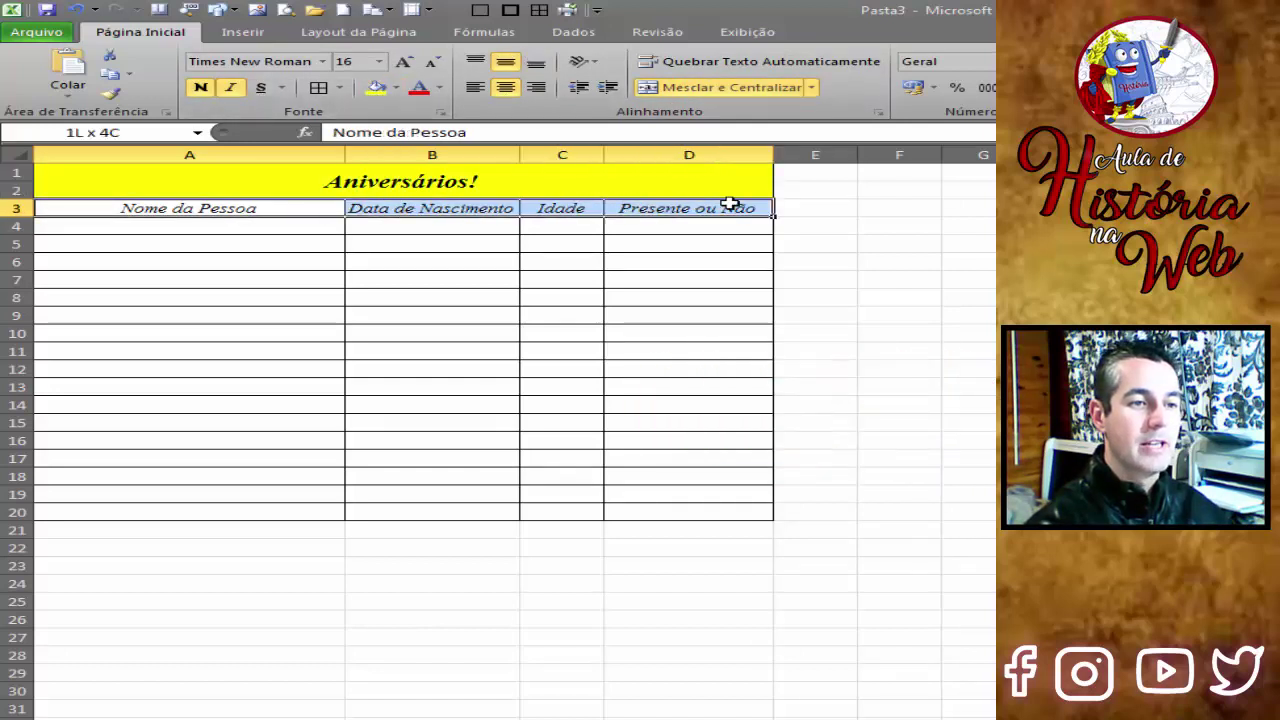
click(397, 88)
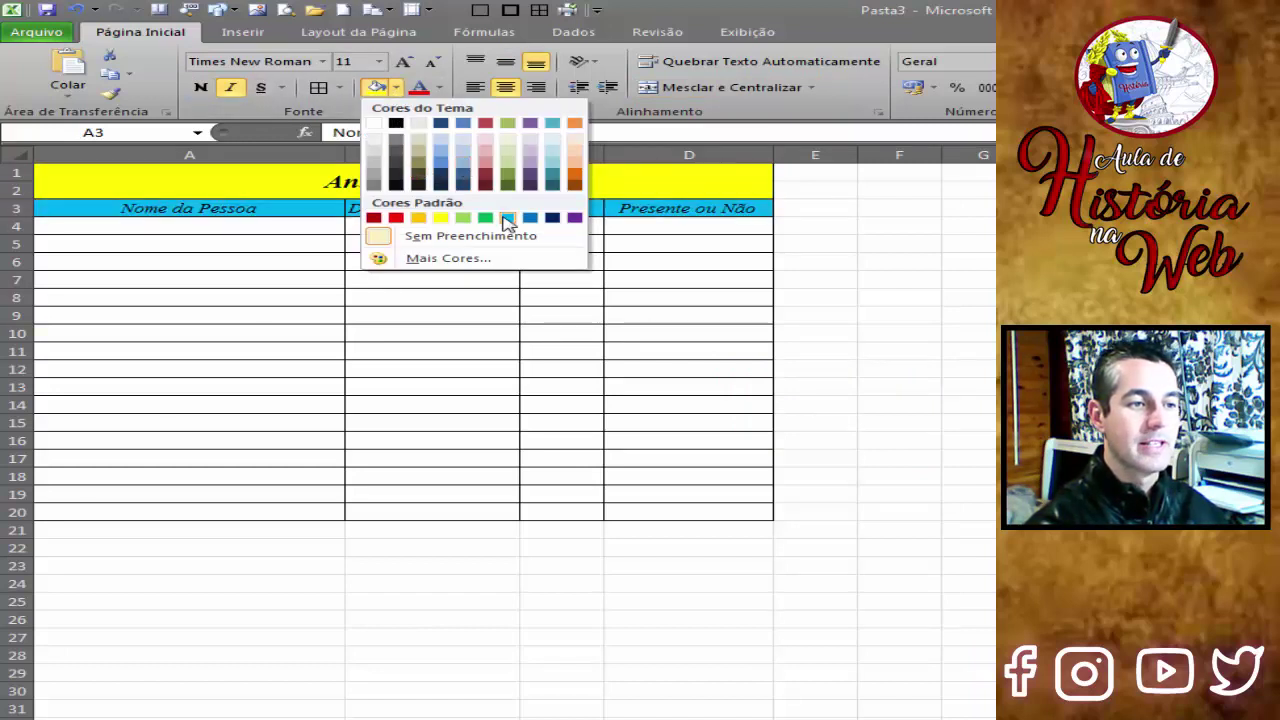
click(507, 217)
click(494, 267)
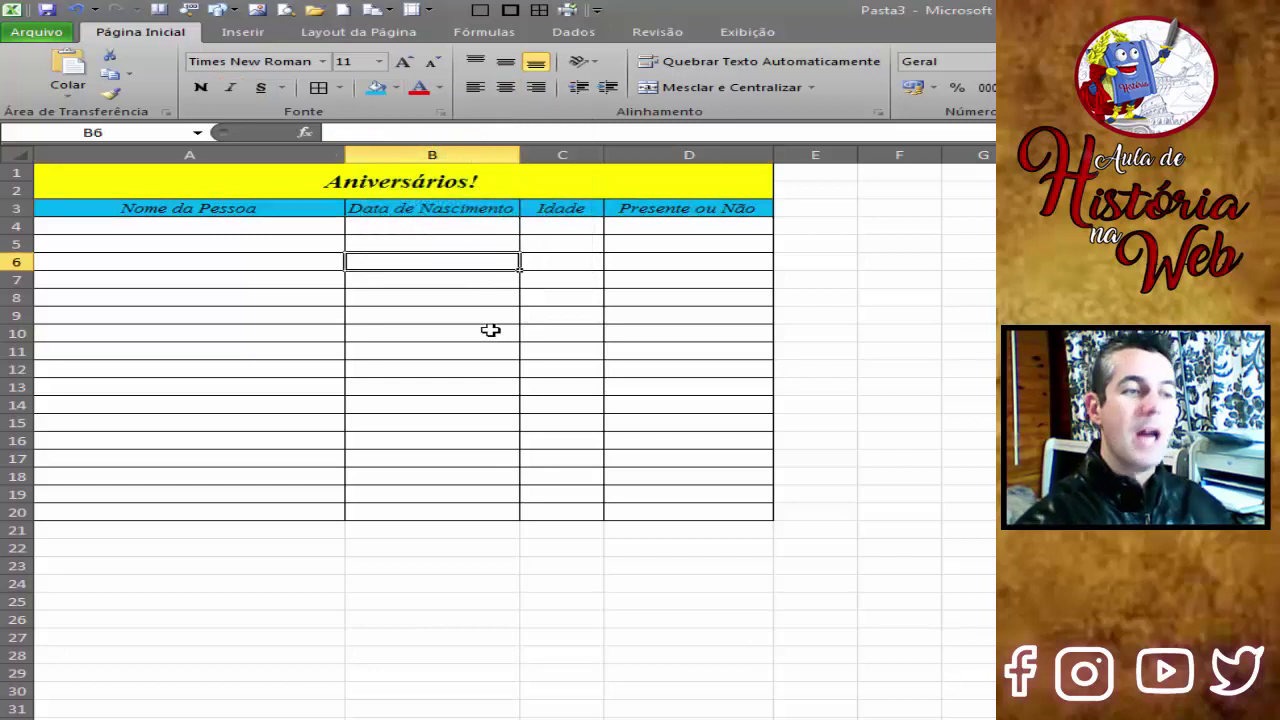
Enter three people's full names into A4, A5 and A6, fixing typos along the way
click(302, 231)
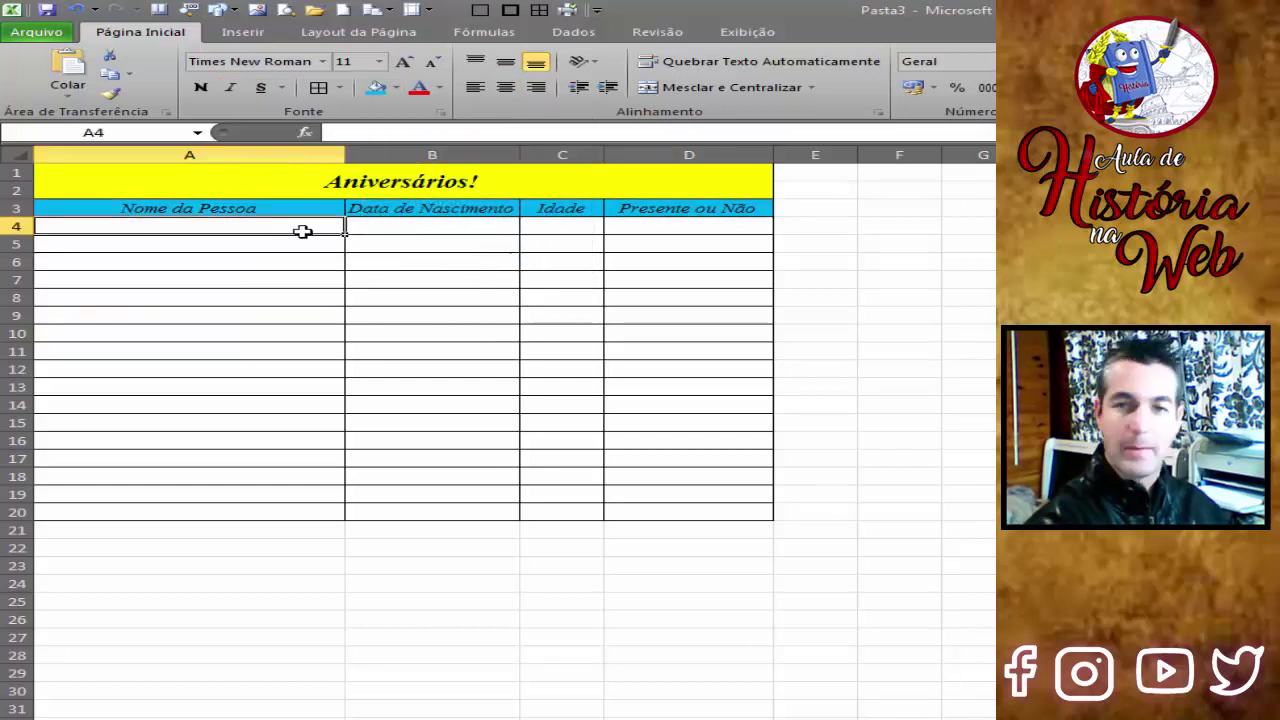
text(F)
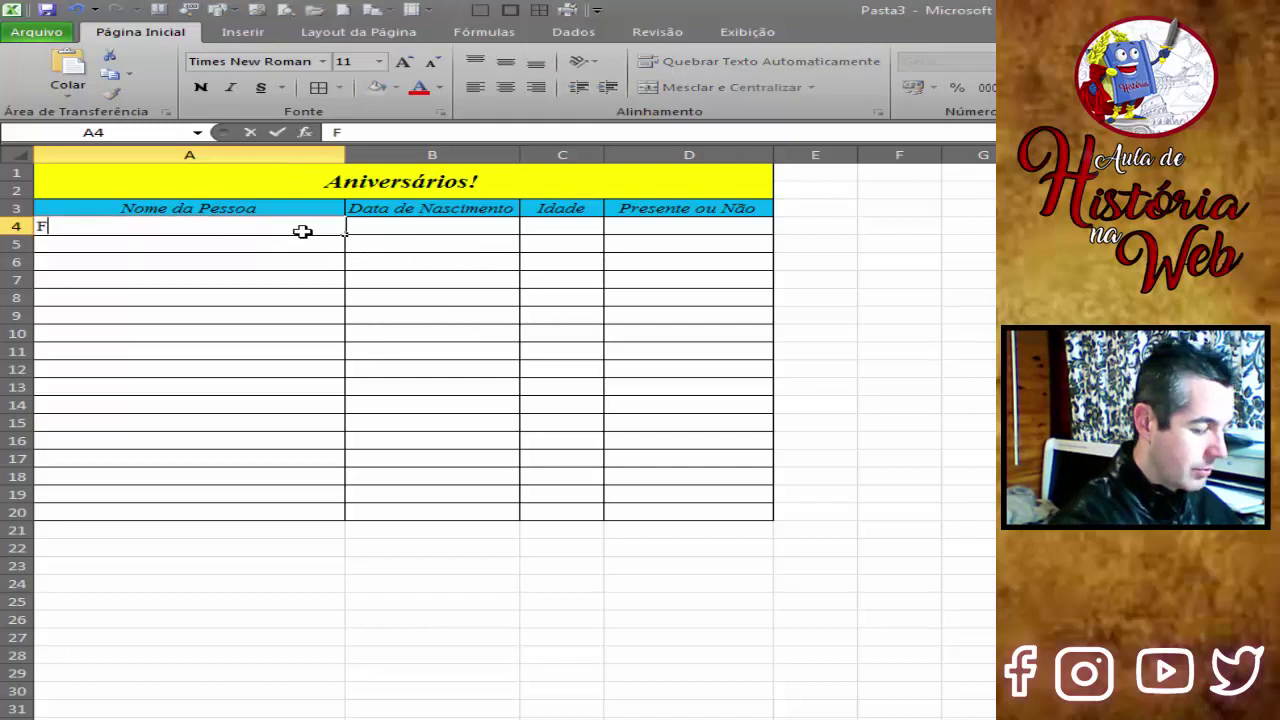
text(ernando de Fr)
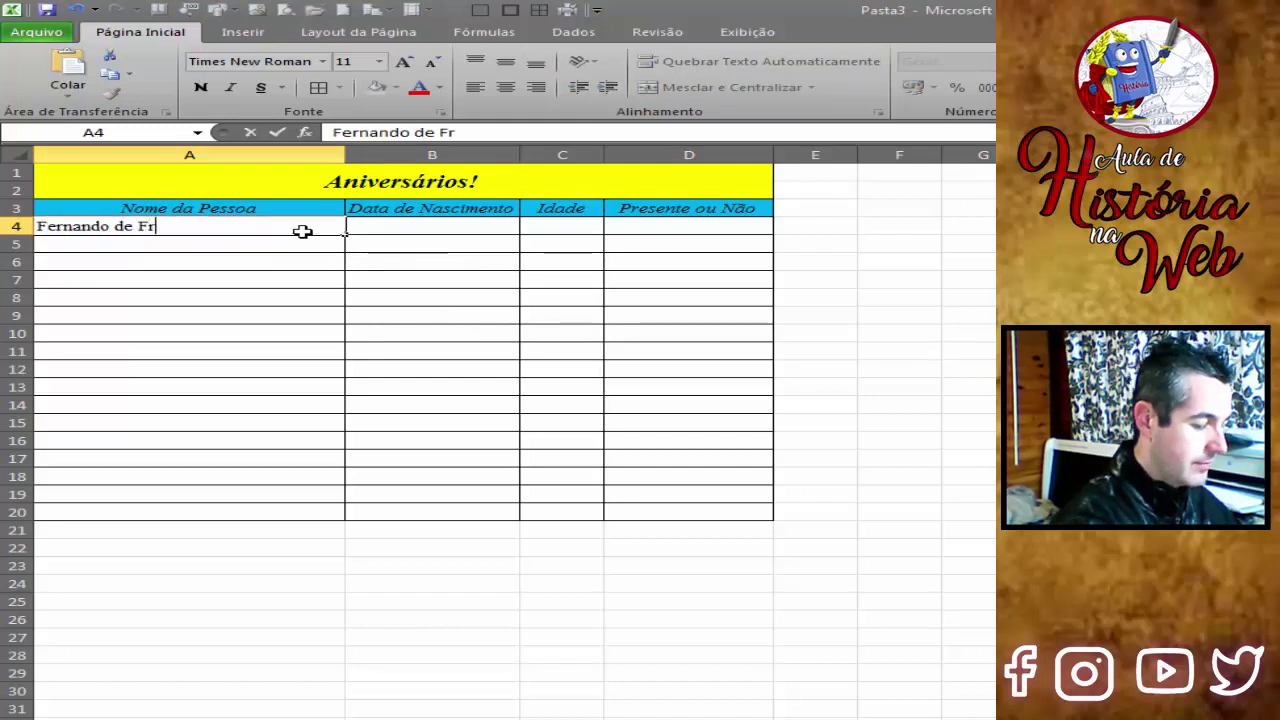
text(aga Braz)
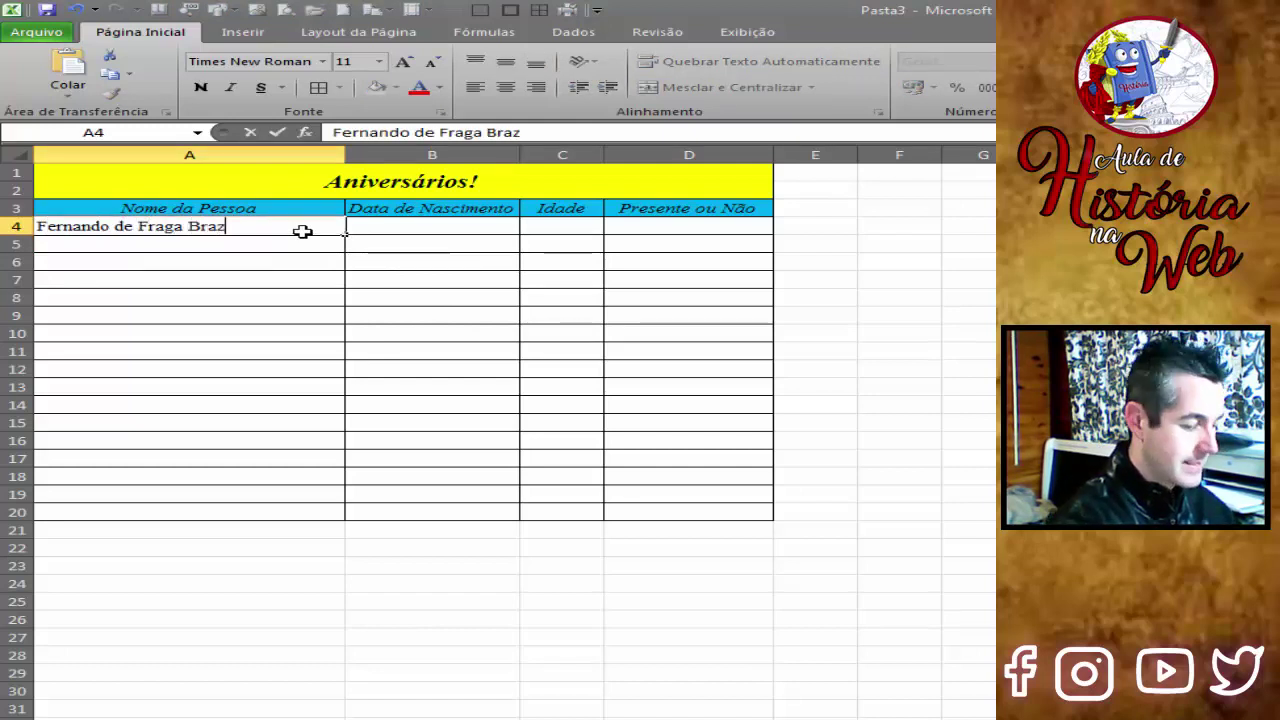
text(eiro)
key(Return)
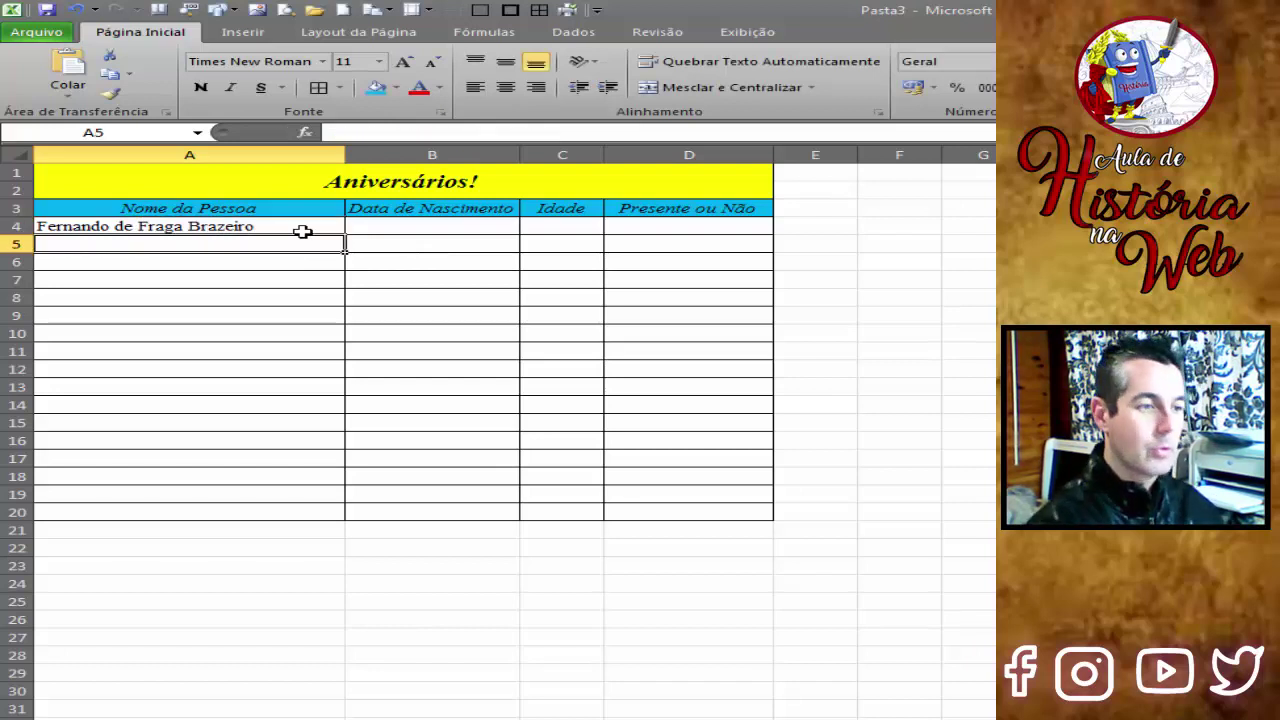
text(Arthur )
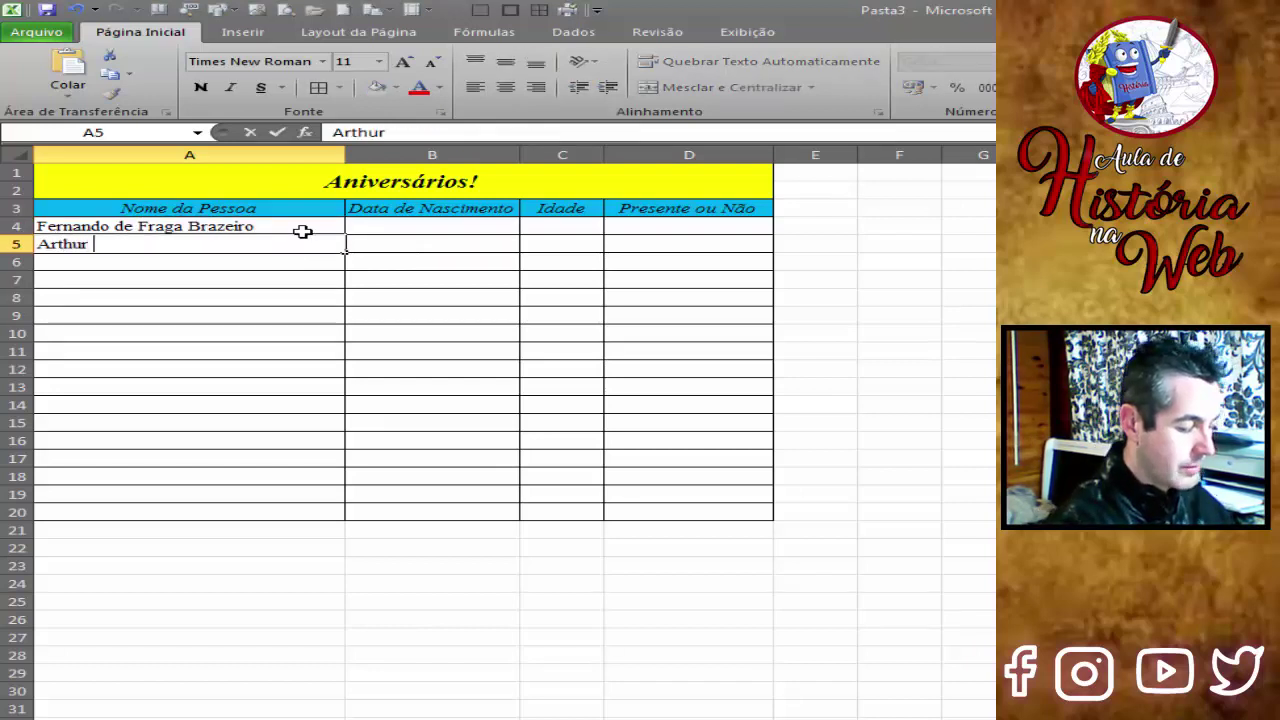
text(Menezes br)
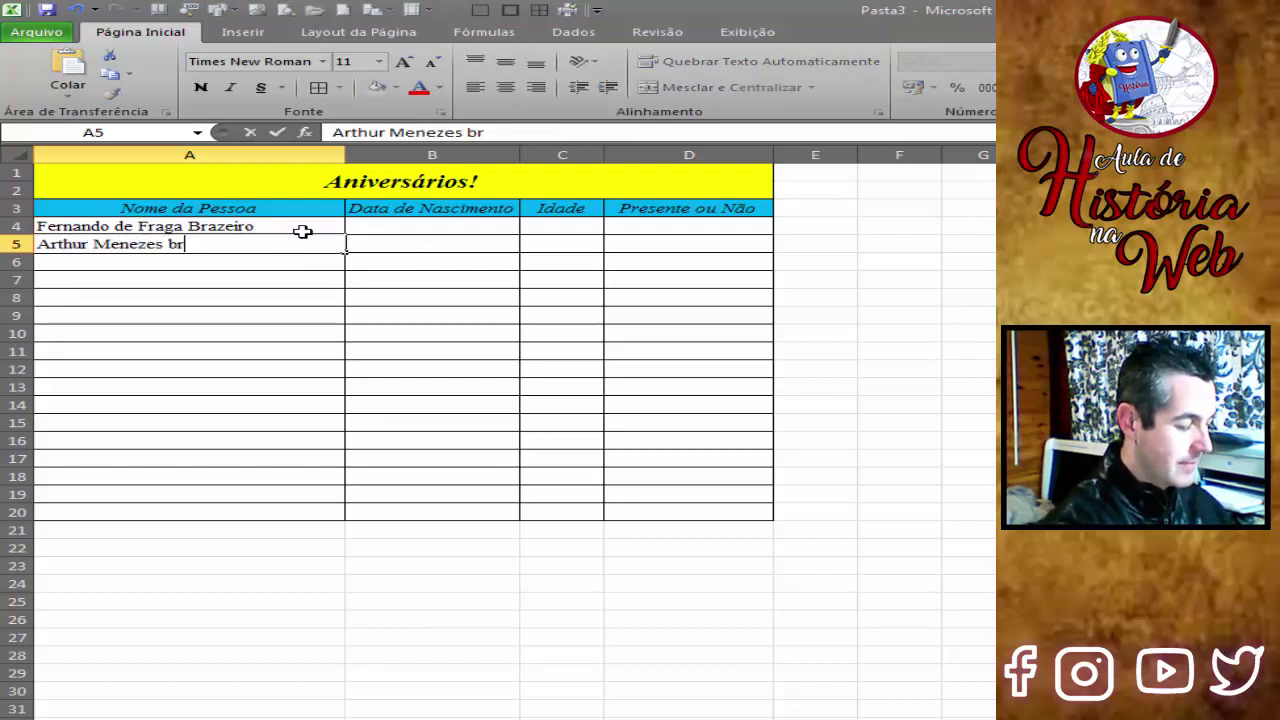
text(azeiro)
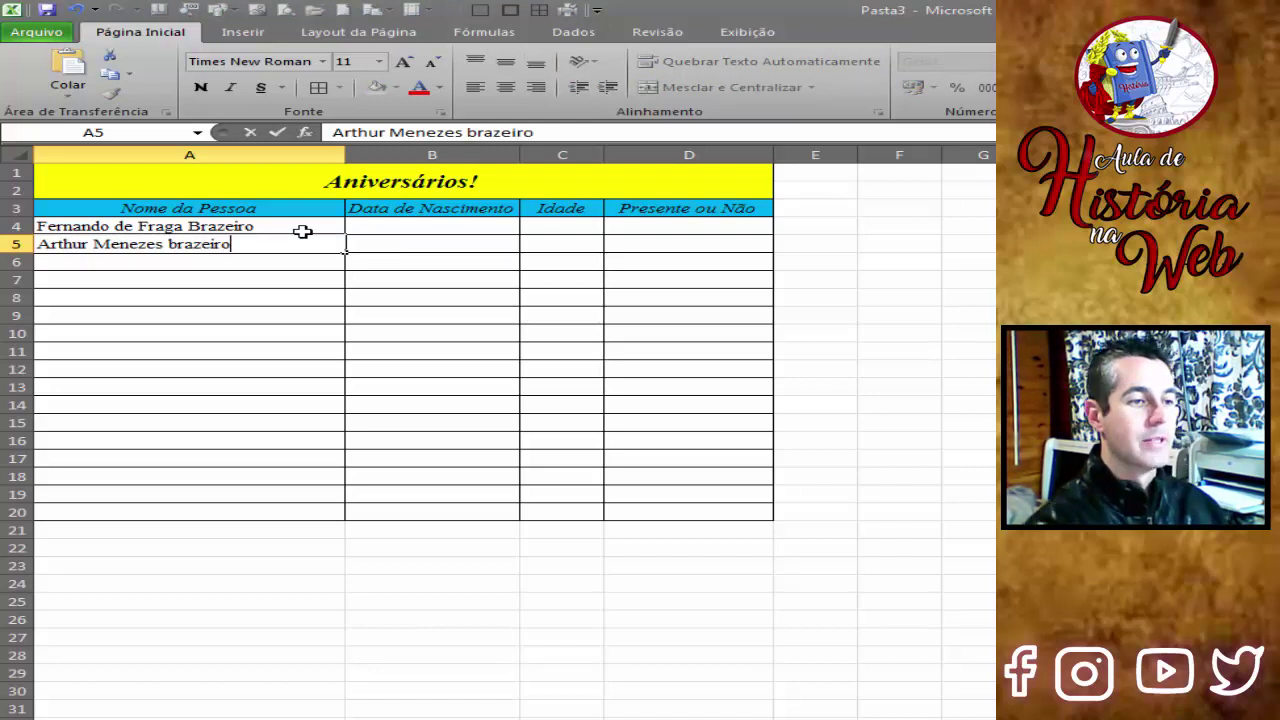
key(BackSpace)
key(BackSpace)
key(BackSpace)
key(BackSpace)
key(BackSpace)
key(BackSpace)
key(BackSpace)
key(BackSpace)
text(B)
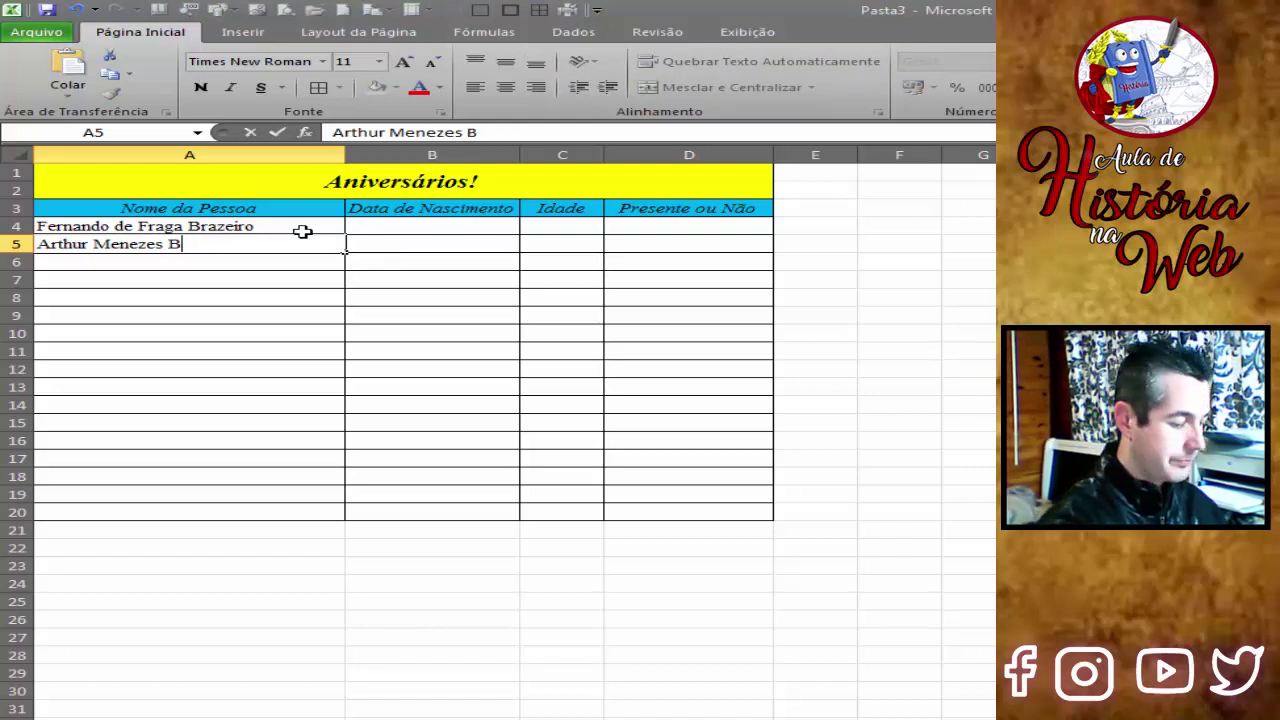
text(iro)
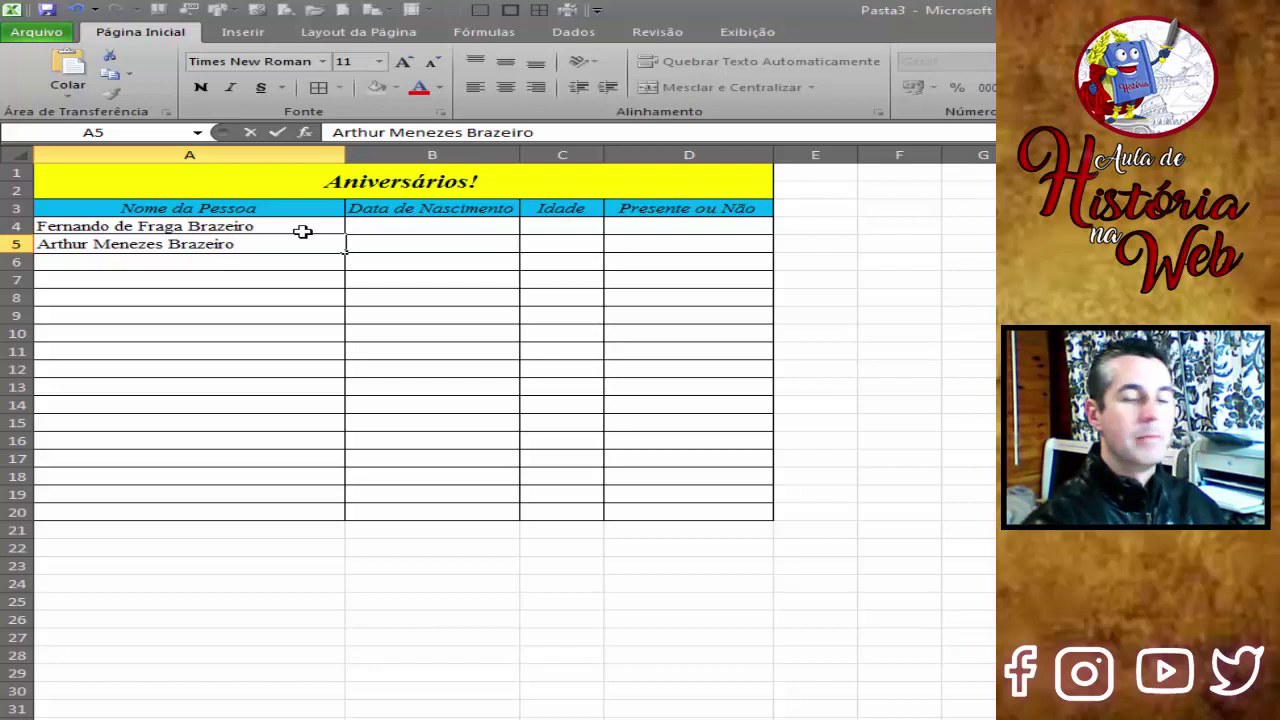
key(Return)
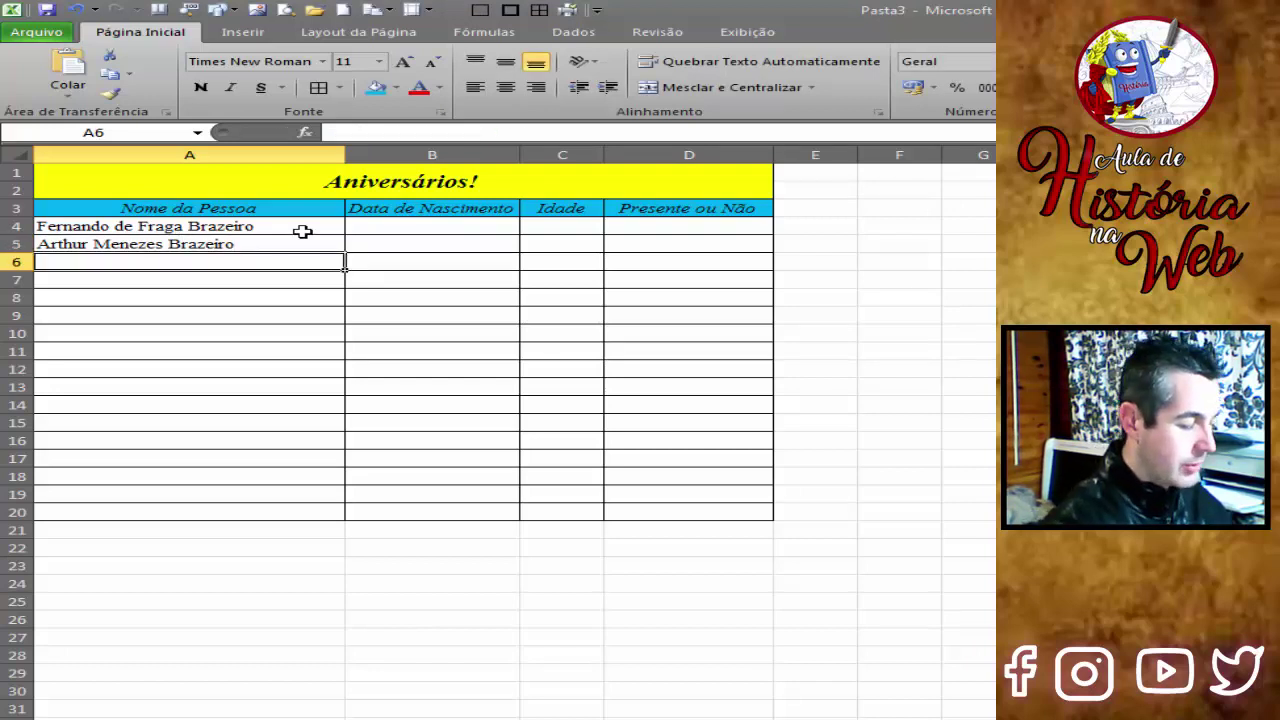
text(L)
text(m)
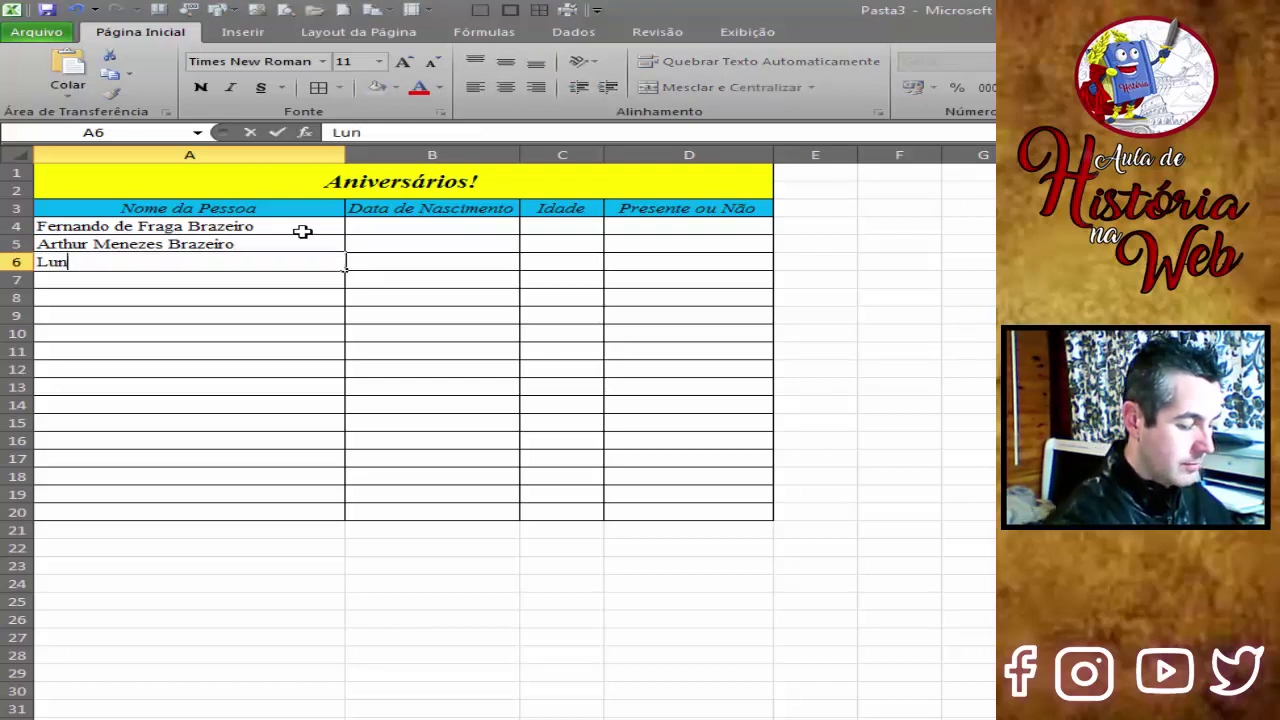
key(BackSpace)
key(BackSpace)
key(BackSpace)
text(Fula)
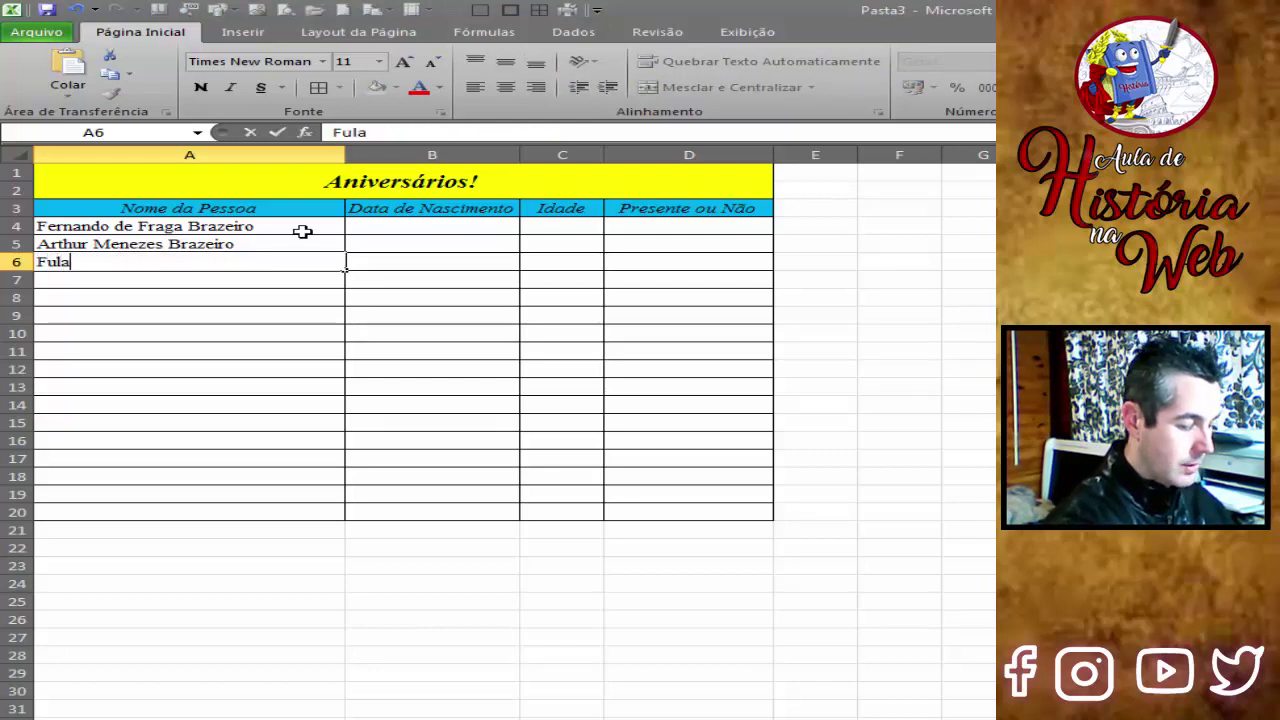
text(no de Tal)
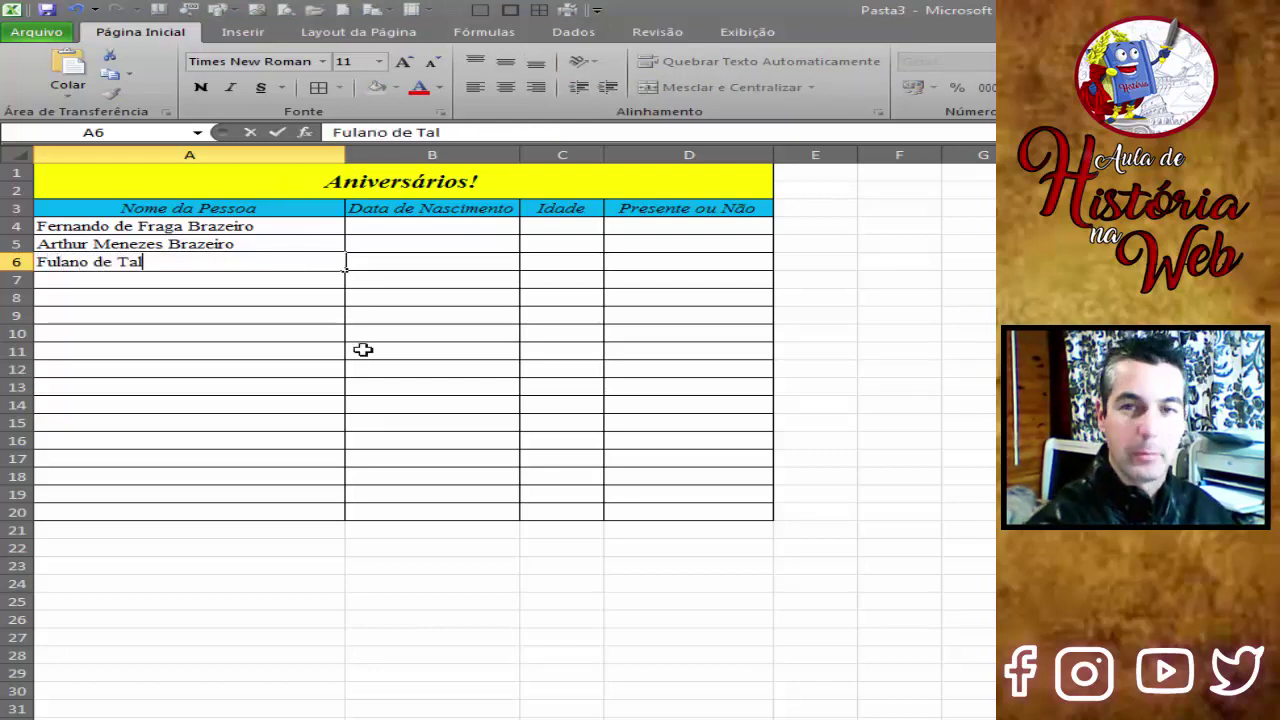
click(423, 231)
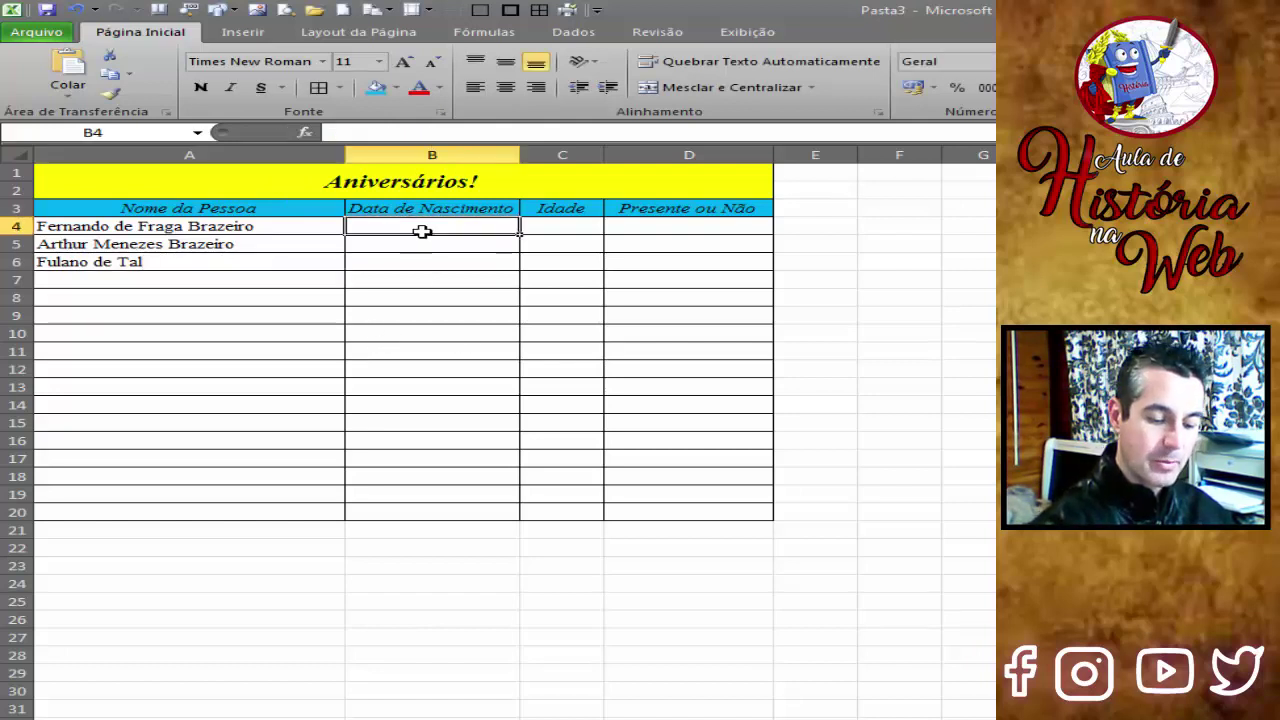
Enter 01/02/1988, 23/03/2010 and 13/03/1942 in B4, B5 and B6
text(01/02/1988)
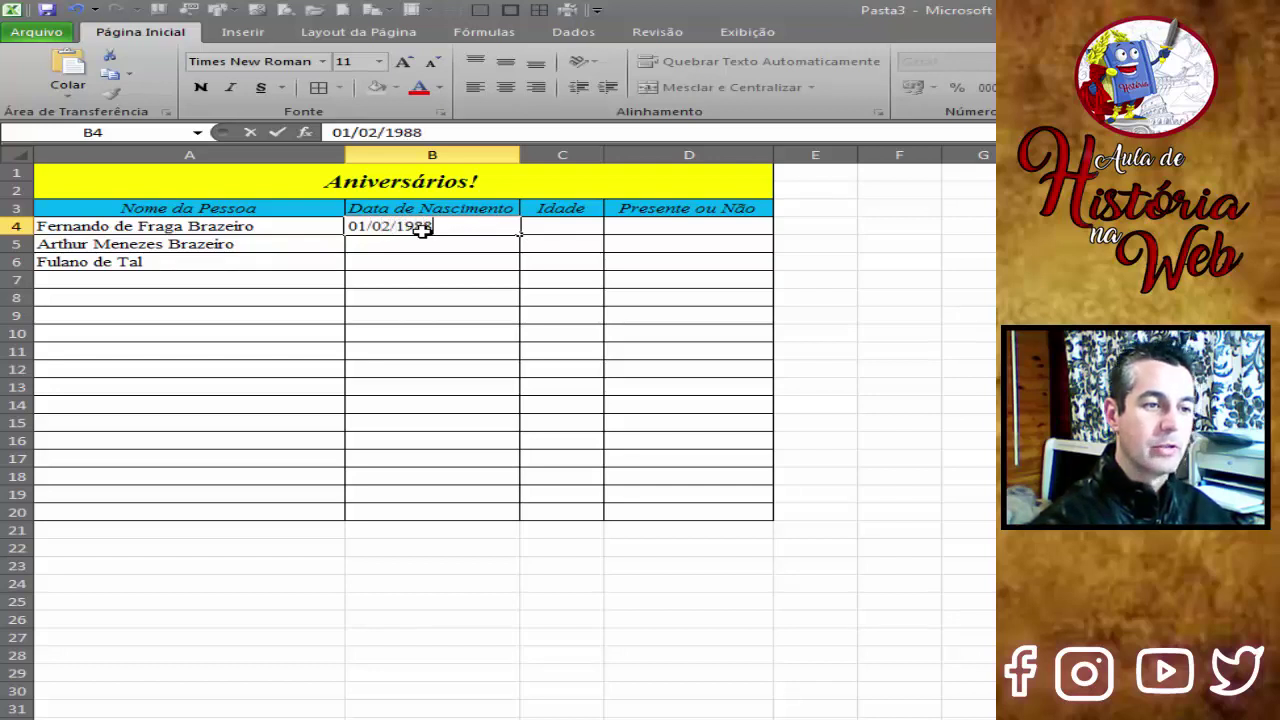
key(Return)
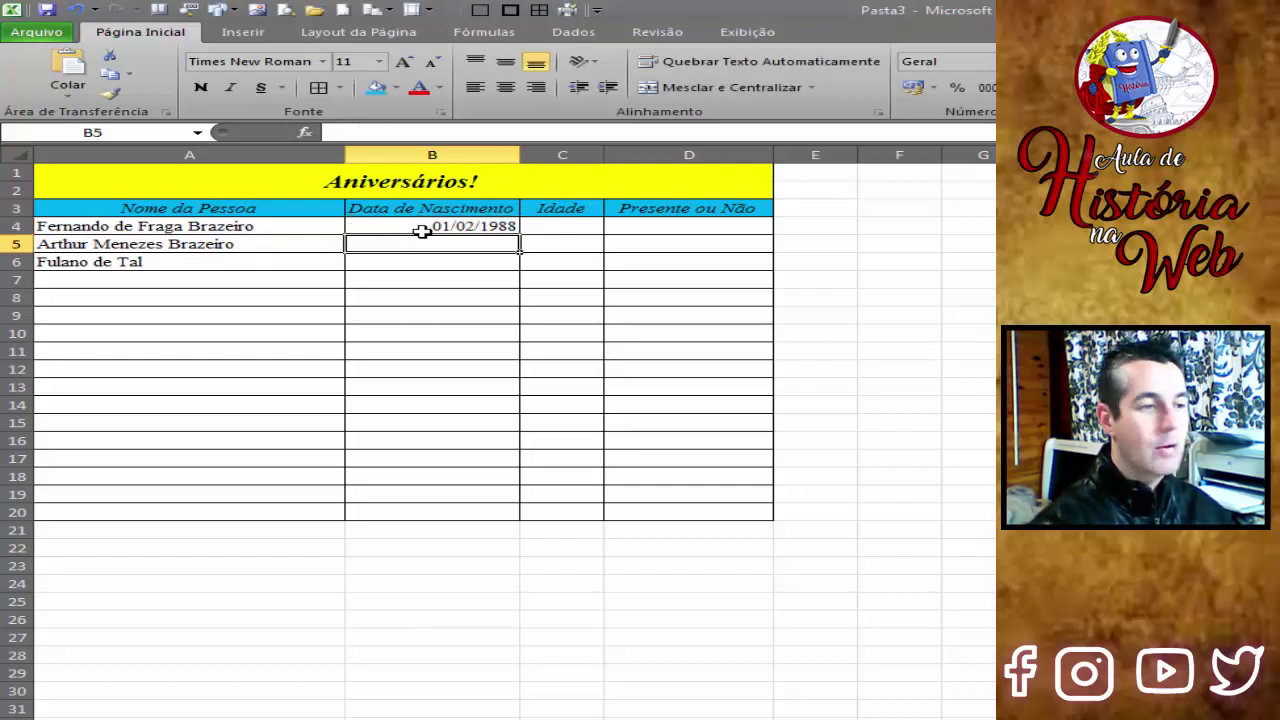
text(23)
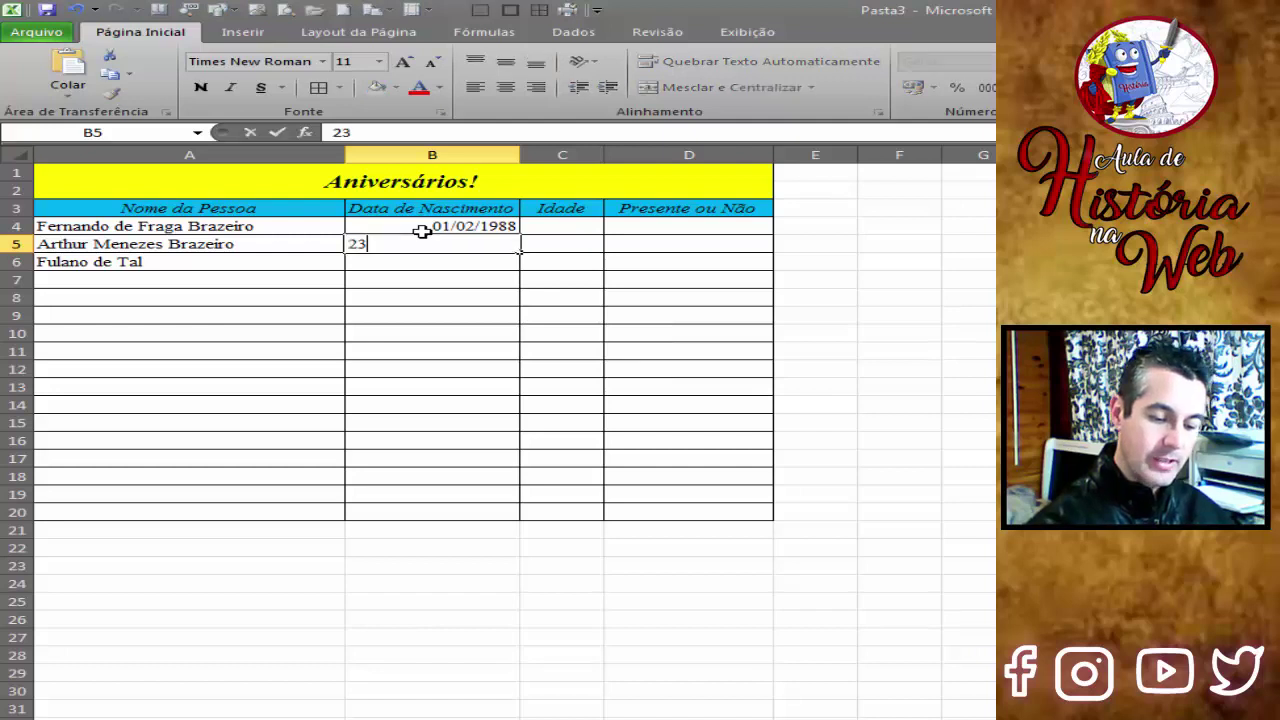
text(/03/2010)
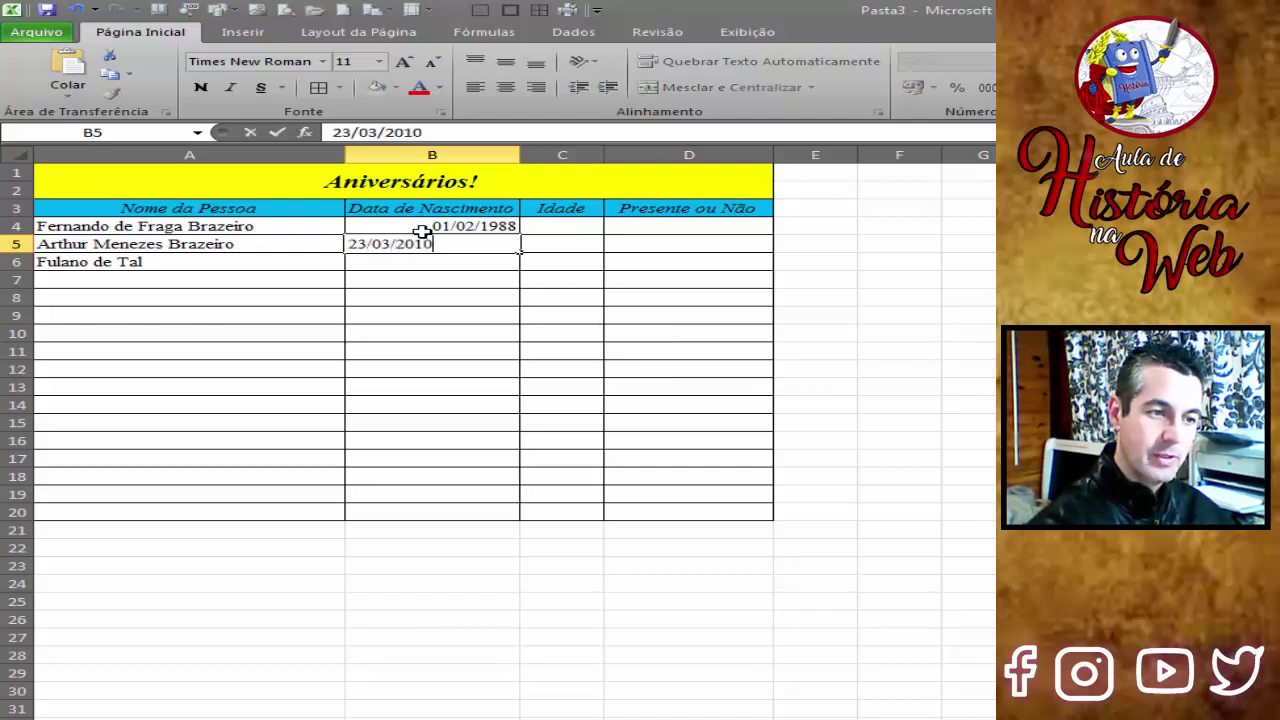
key(Return)
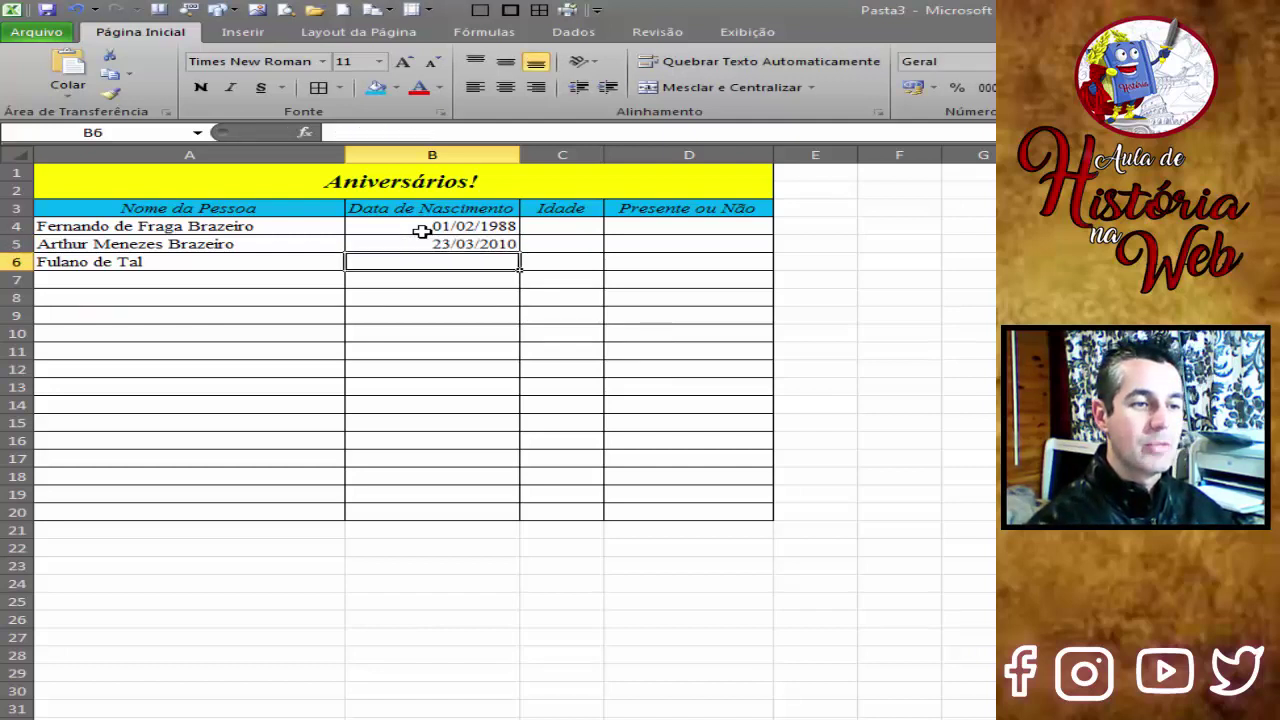
text(13/03/)
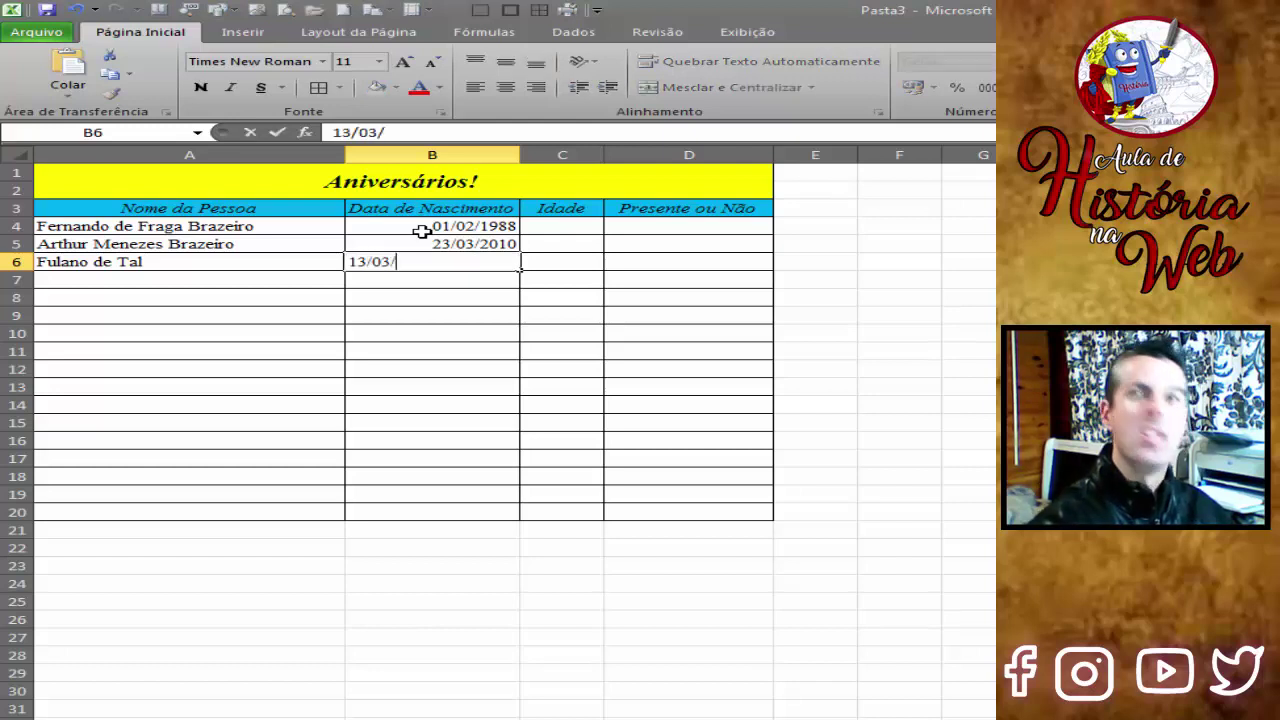
text(1)
text(942)
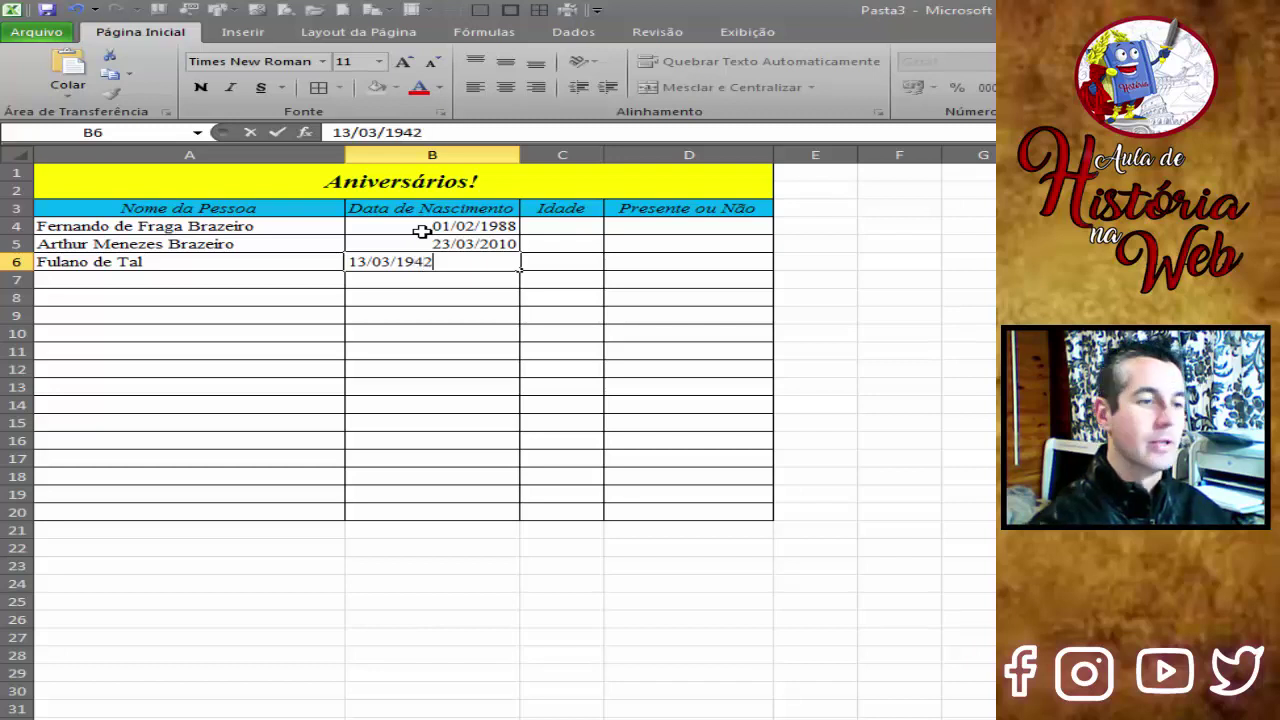
key(Return)
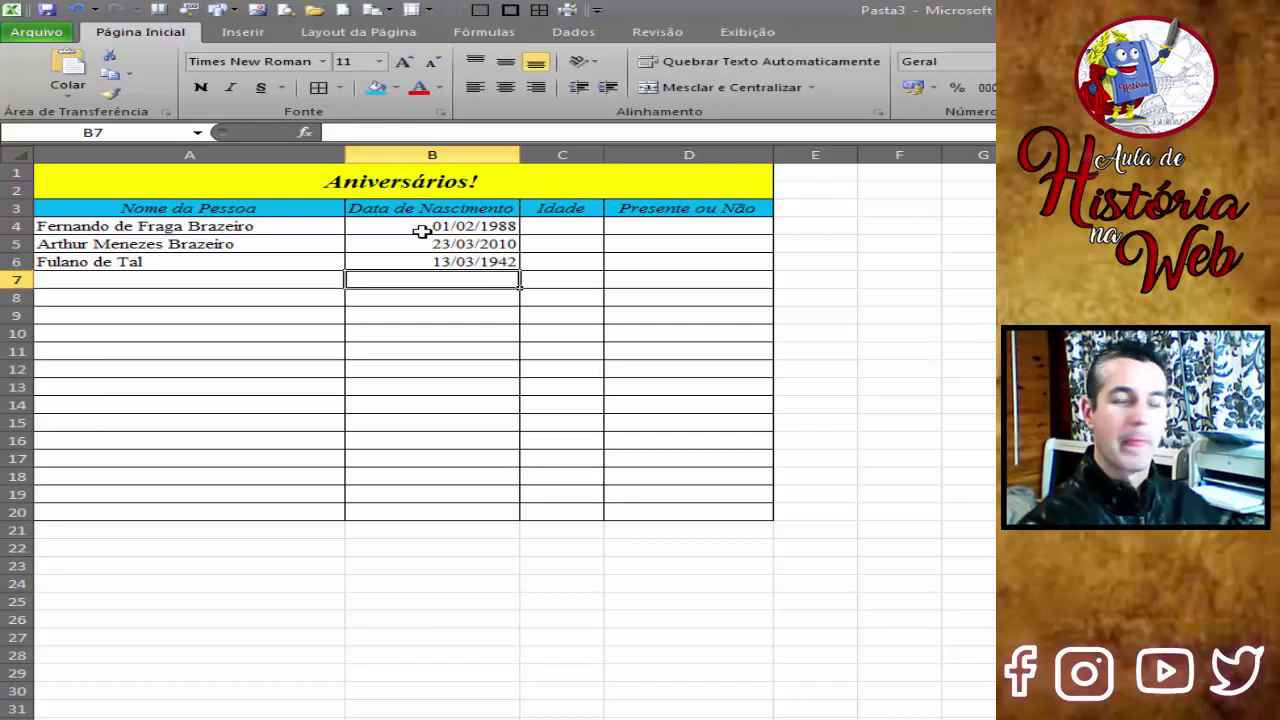
Correct the B6 birth date to 13/09/1942, then begin a =HOJE() formula in F31
key(Right)
key(Right)
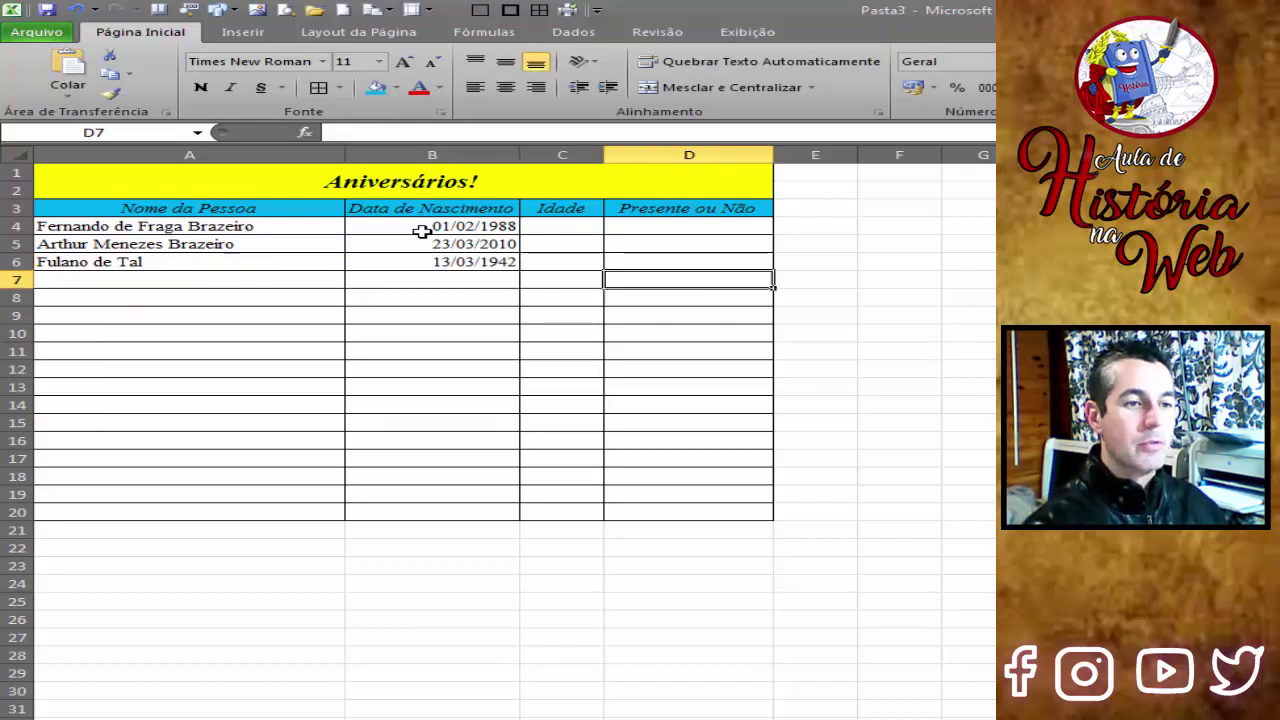
key(Up)
key(Up)
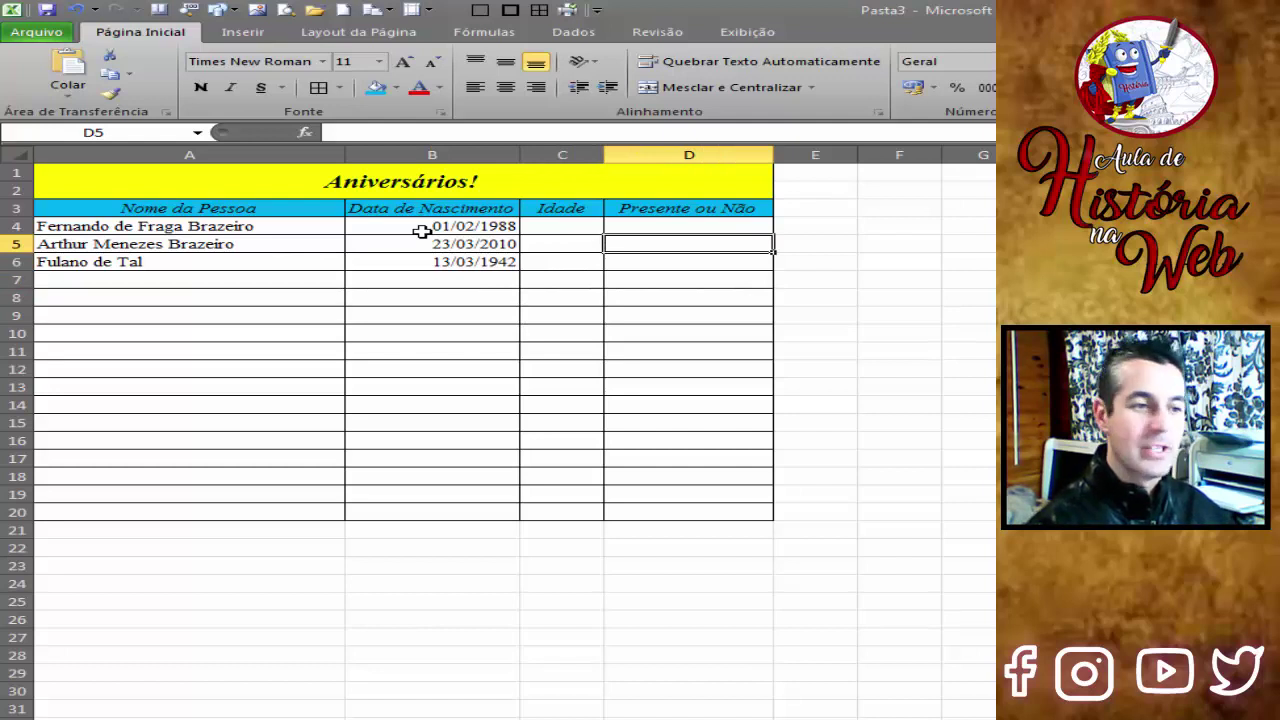
key(Down)
key(Left)
key(Left)
key(F2)
key(Left)
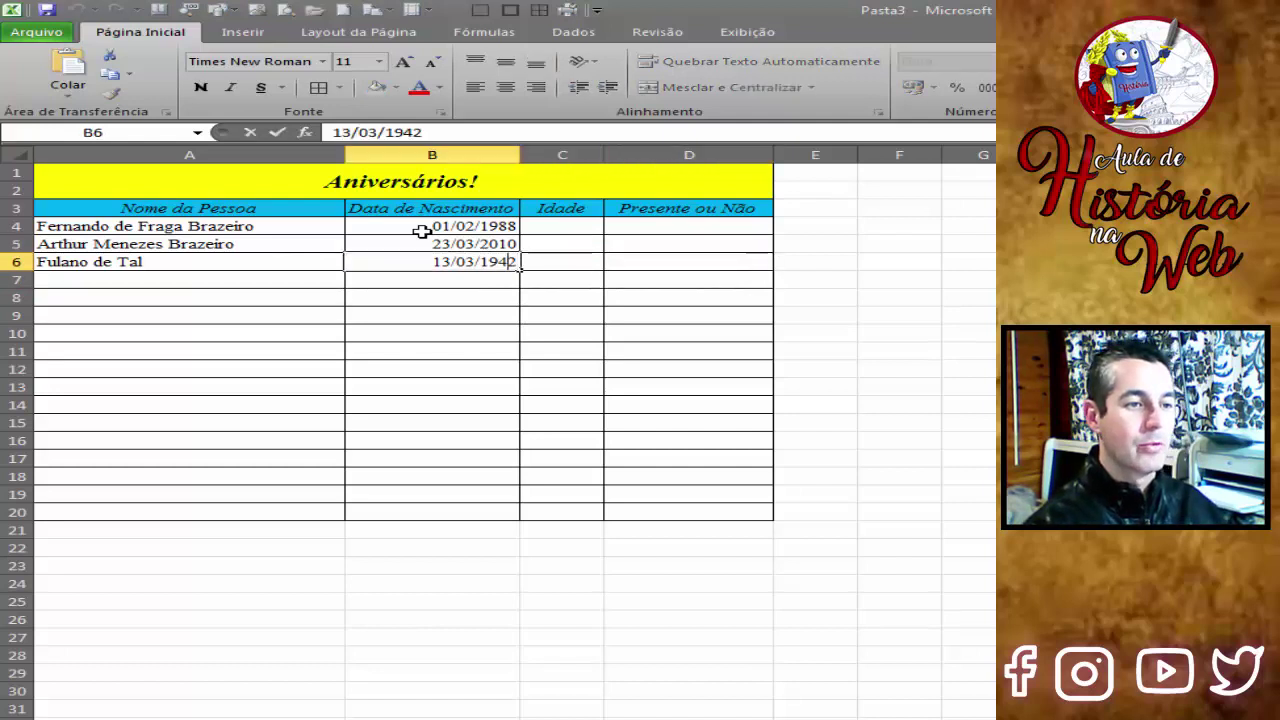
key(Left)
key(Left)
key(Left)
key(Left)
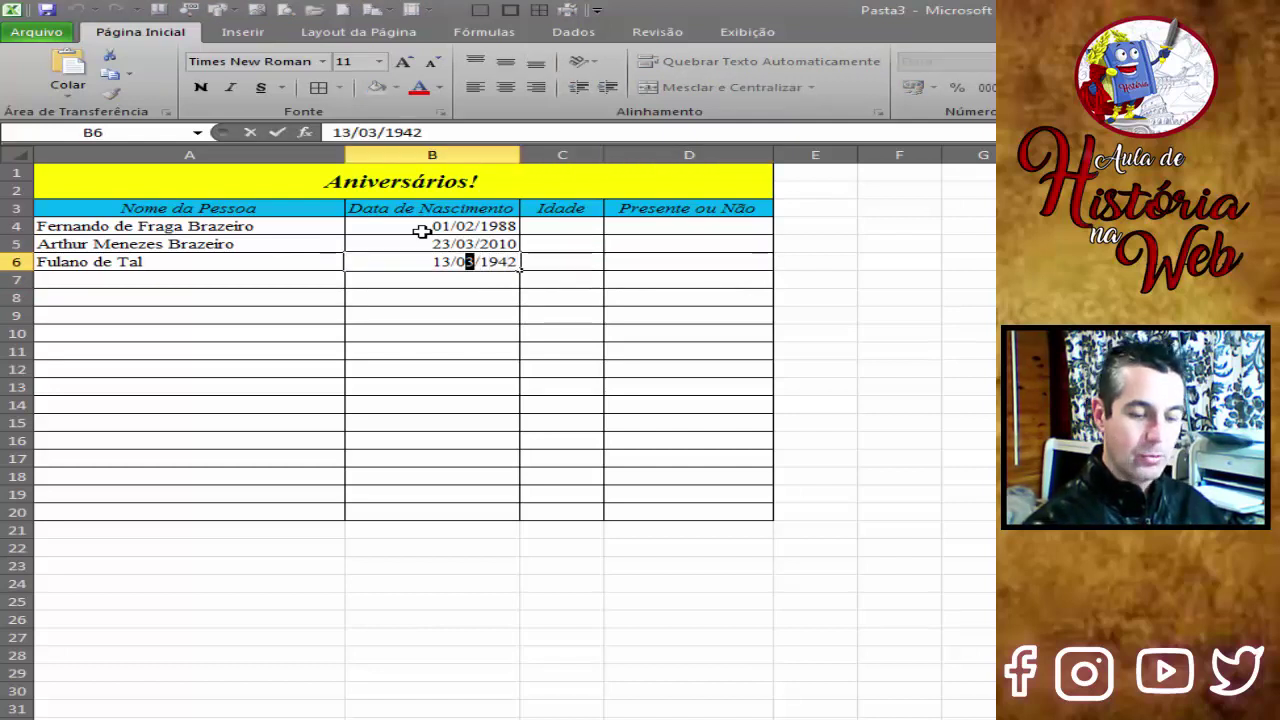
text(9)
key(Return)
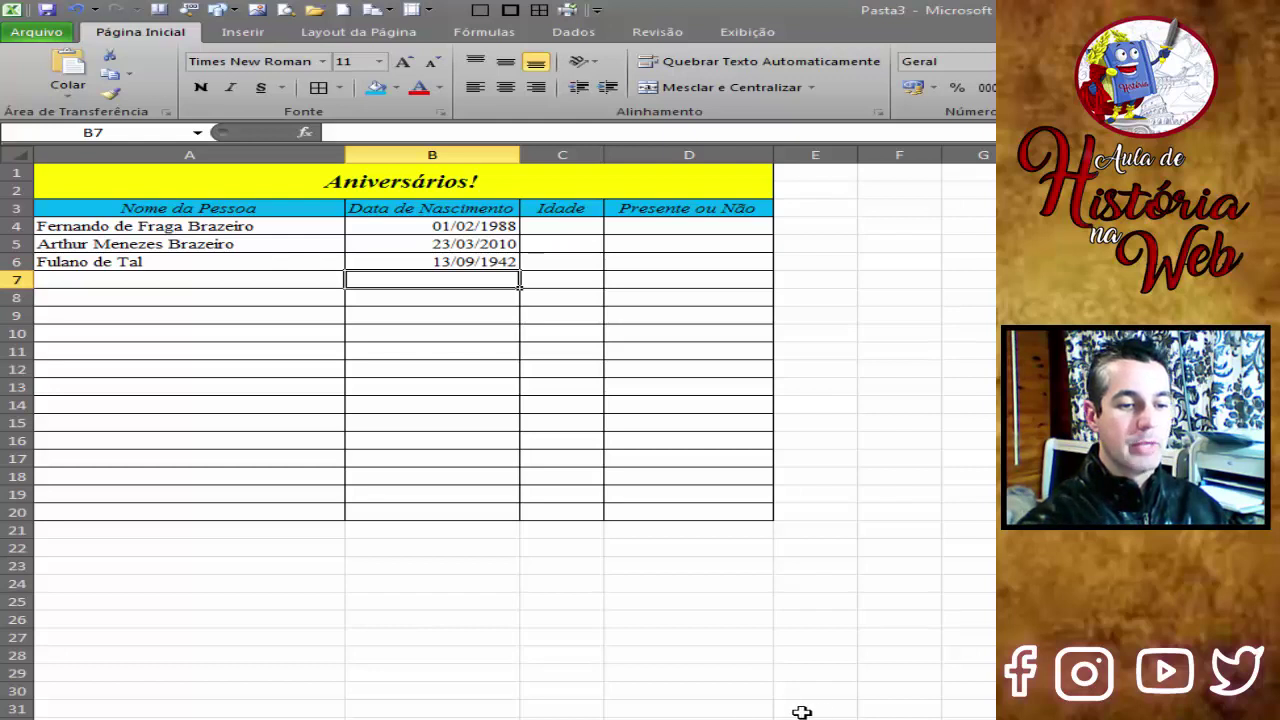
click(883, 710)
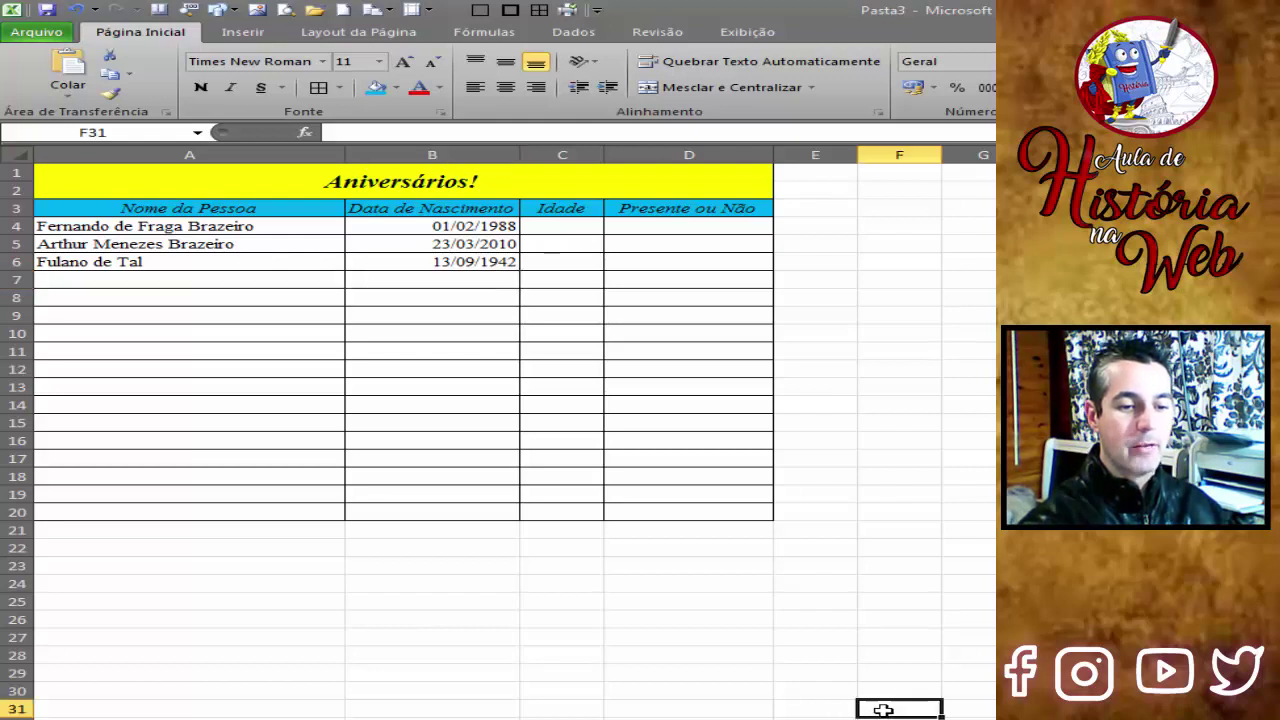
text(=)
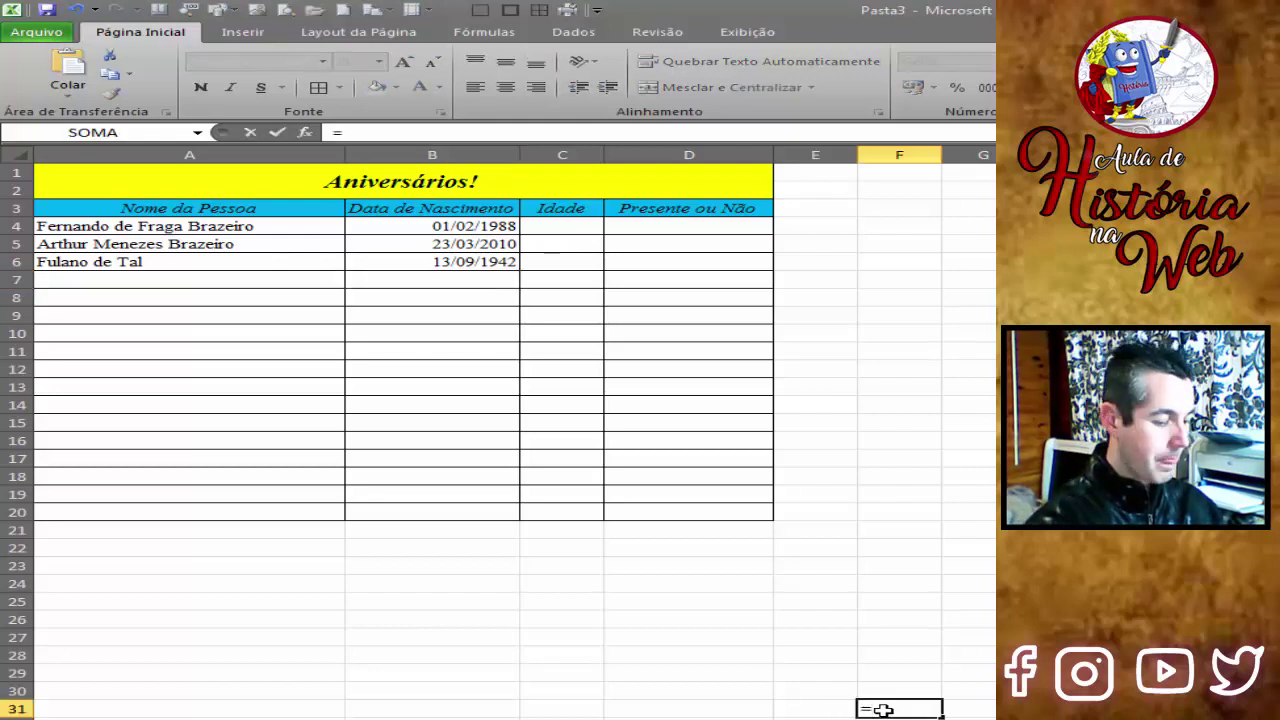
text(hoje)
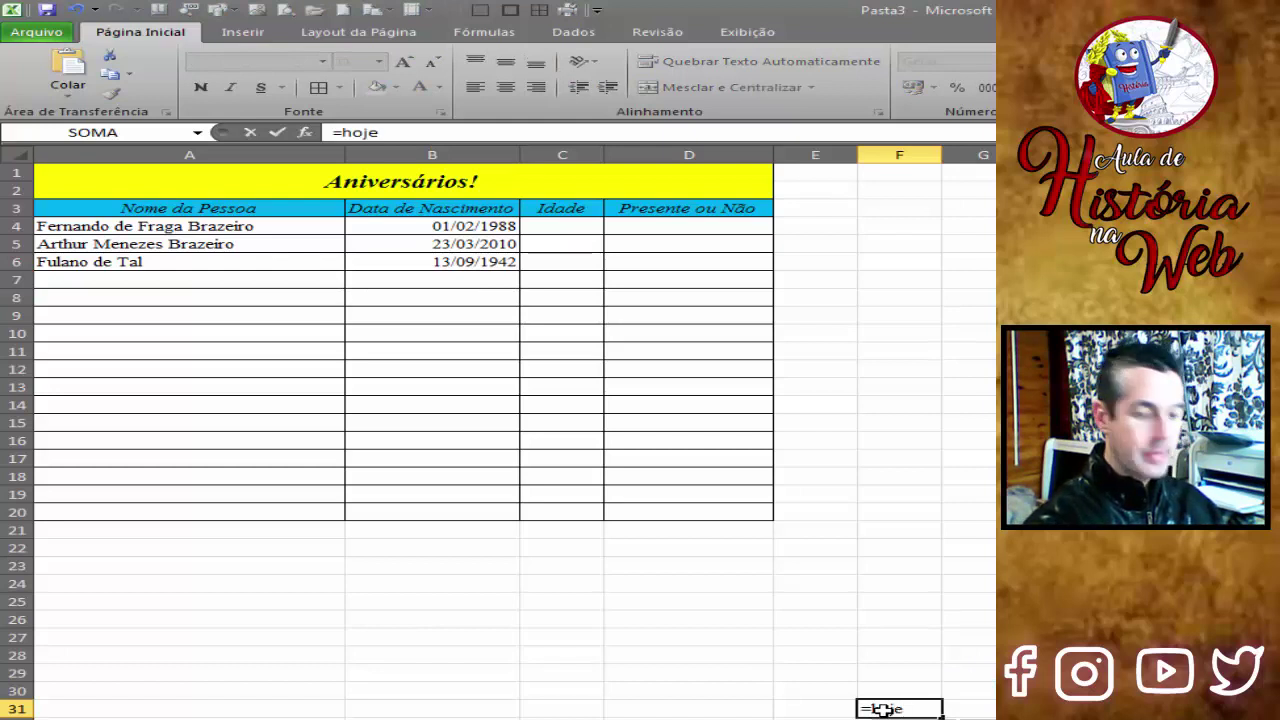
text(()
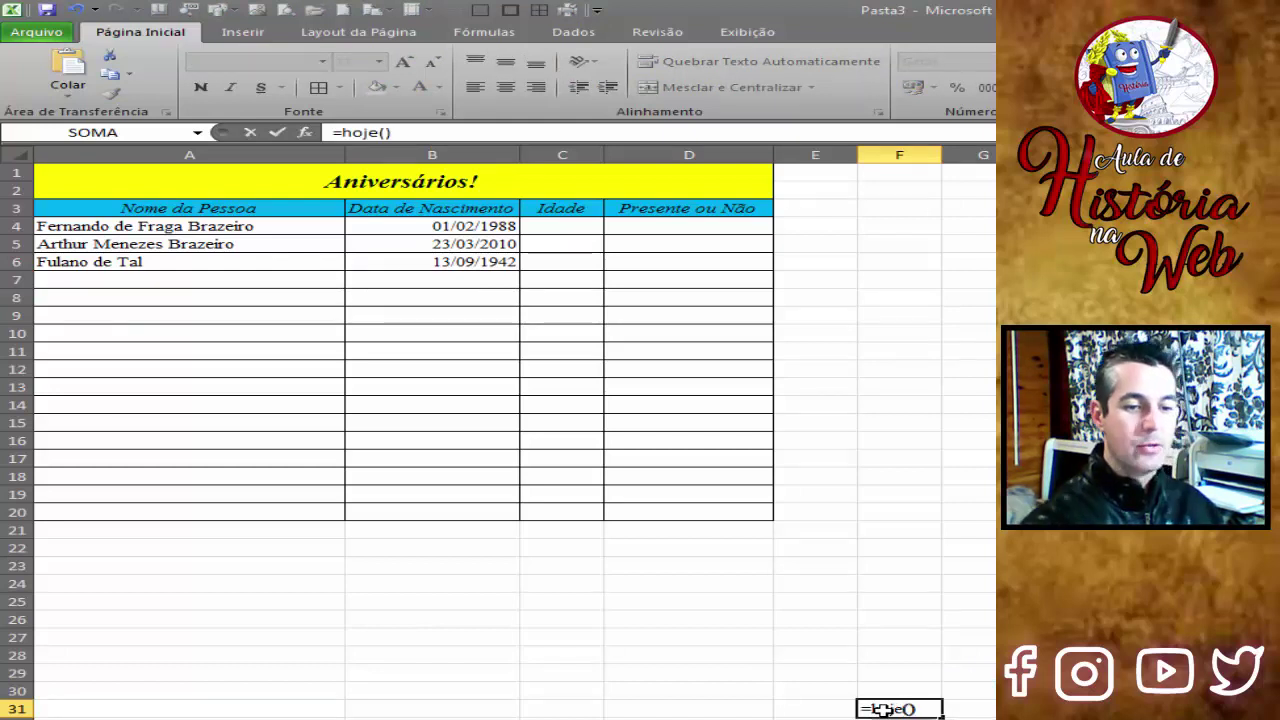
Commit =HOJE() in F31 so it shows today's date, 20/08/2019
key(Return)
click(875, 709)
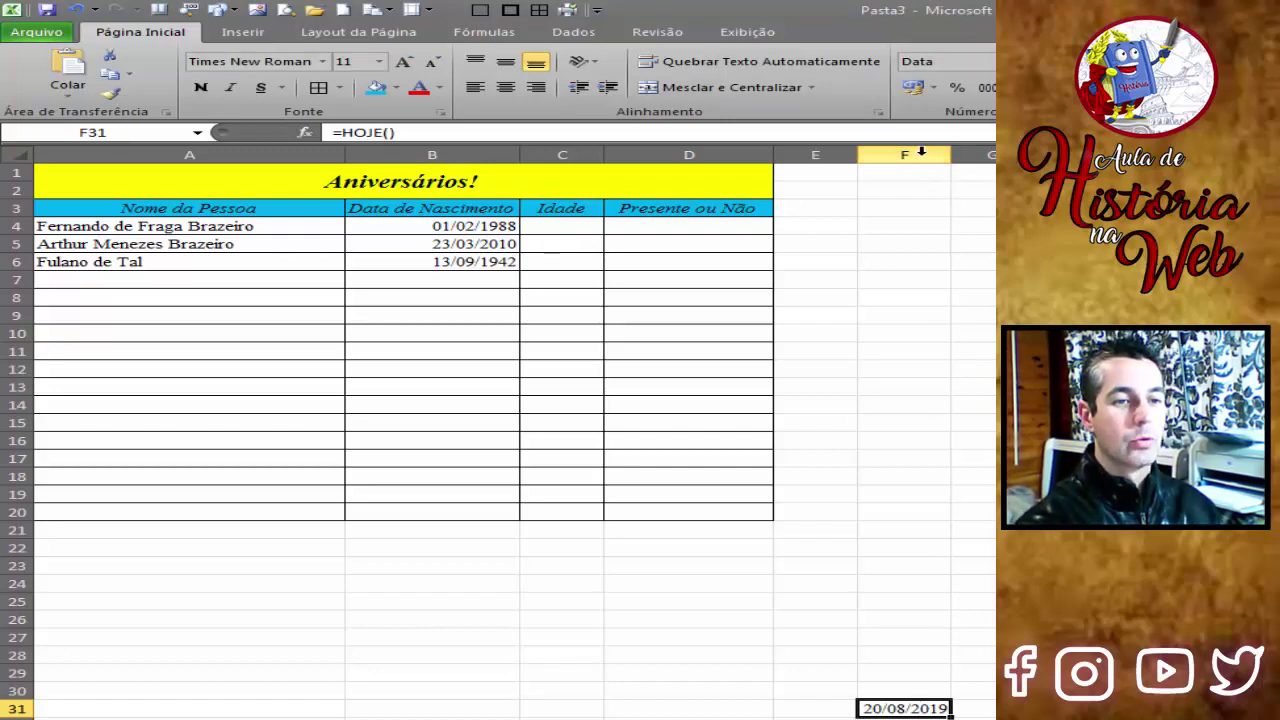
click(921, 152)
click(972, 708)
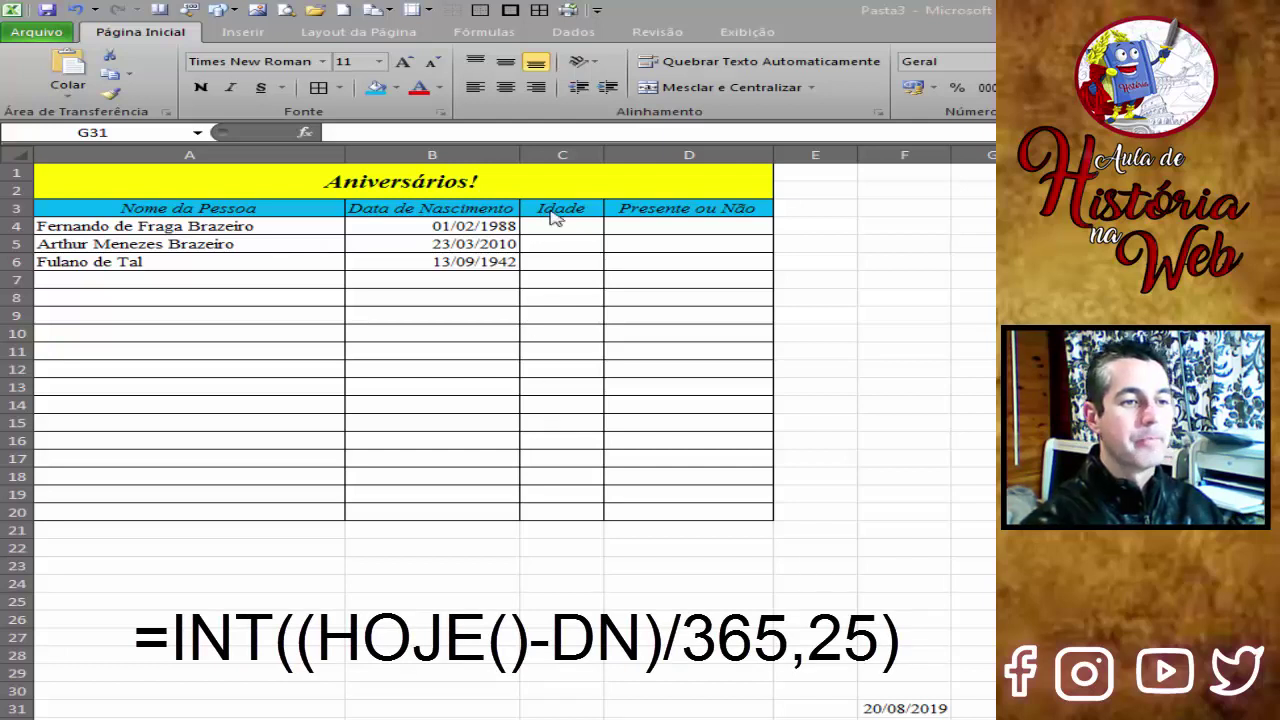
Widen the Idade column and enter =INT((Hoje()-DN)/365,25) in C4
click(552, 218)
click(551, 224)
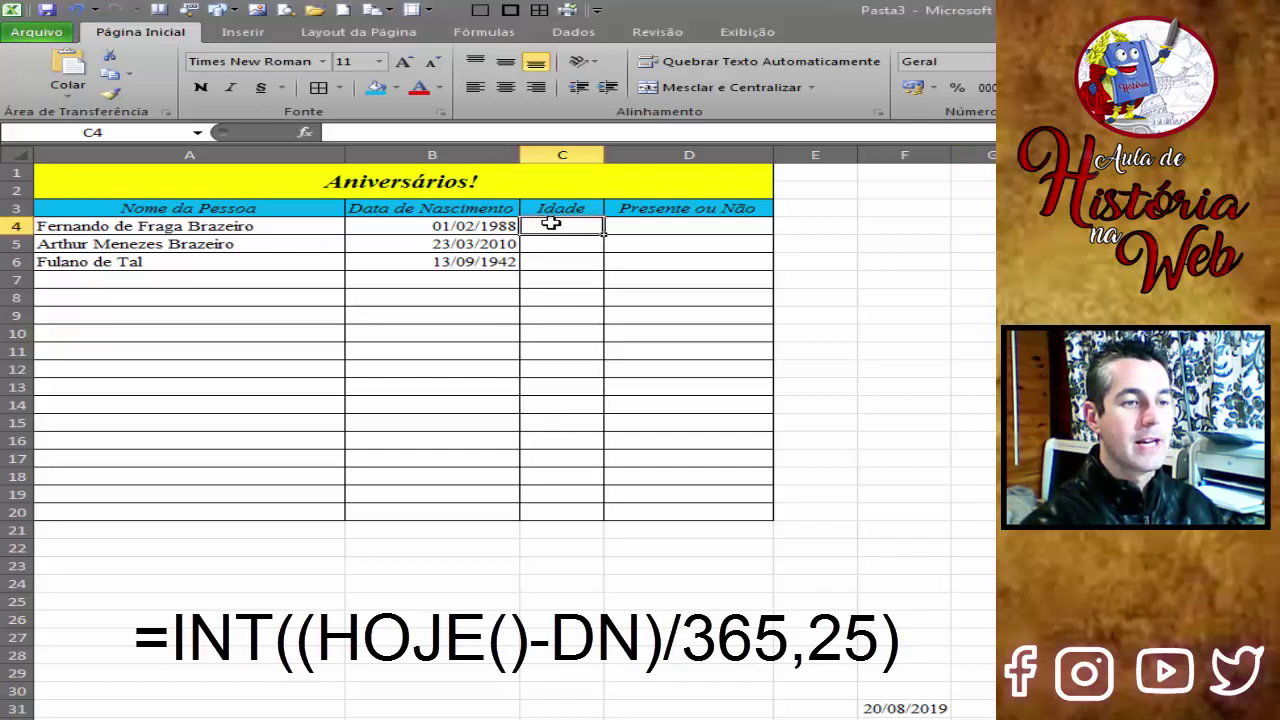
click(610, 155)
drag(609, 155, 857, 165)
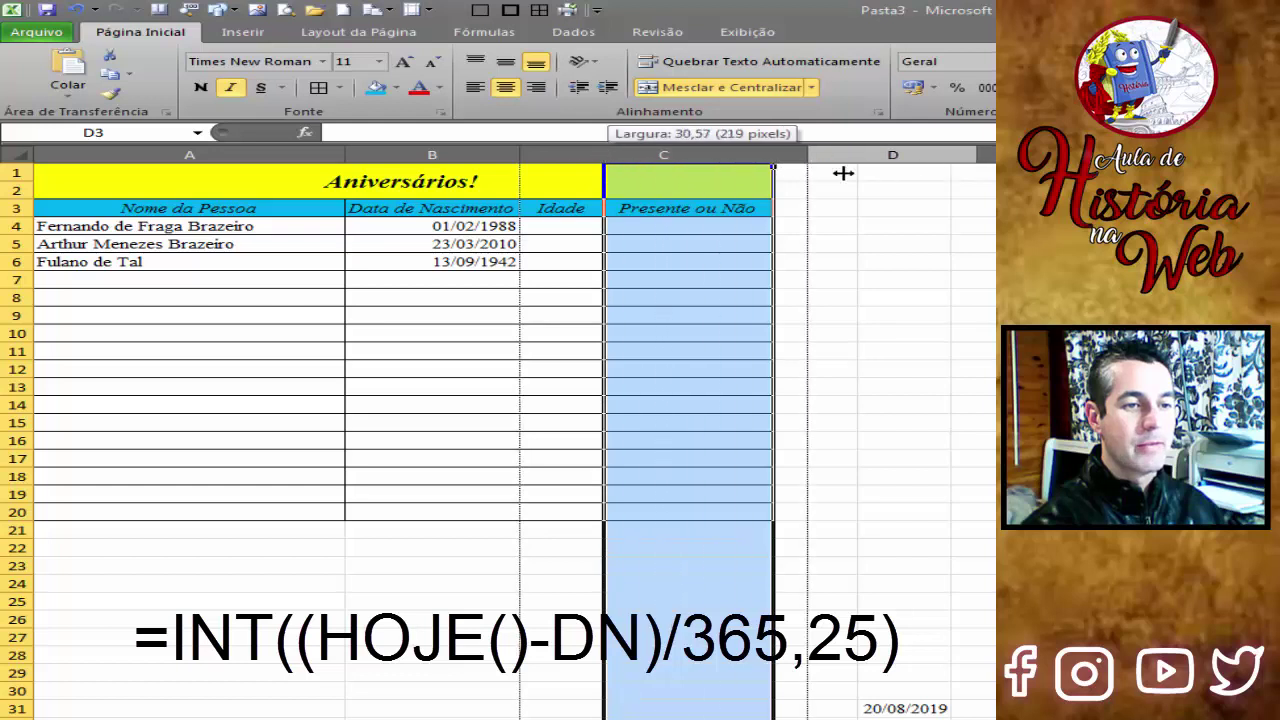
click(627, 226)
text(=INT((Hoje()-DN)/365,25))
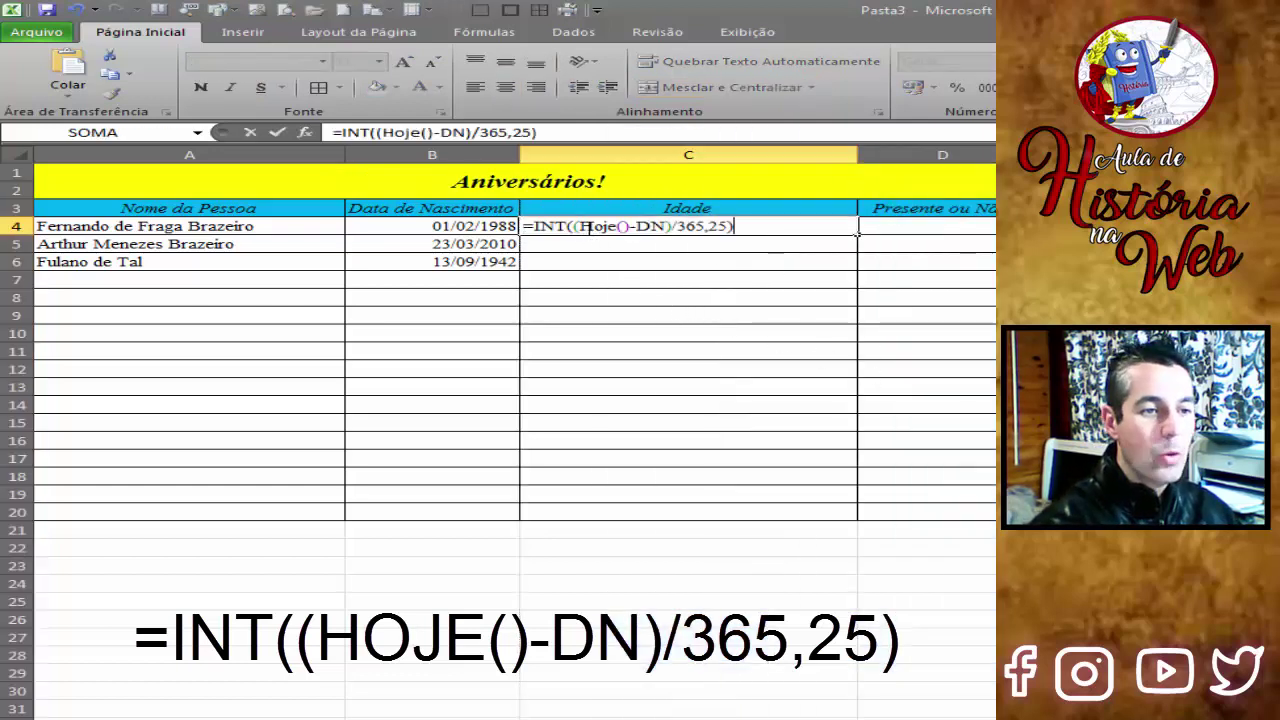
Replace Hoje() with the absolute reference $F$31 and swap DN for cell B4
drag(579, 226, 631, 227)
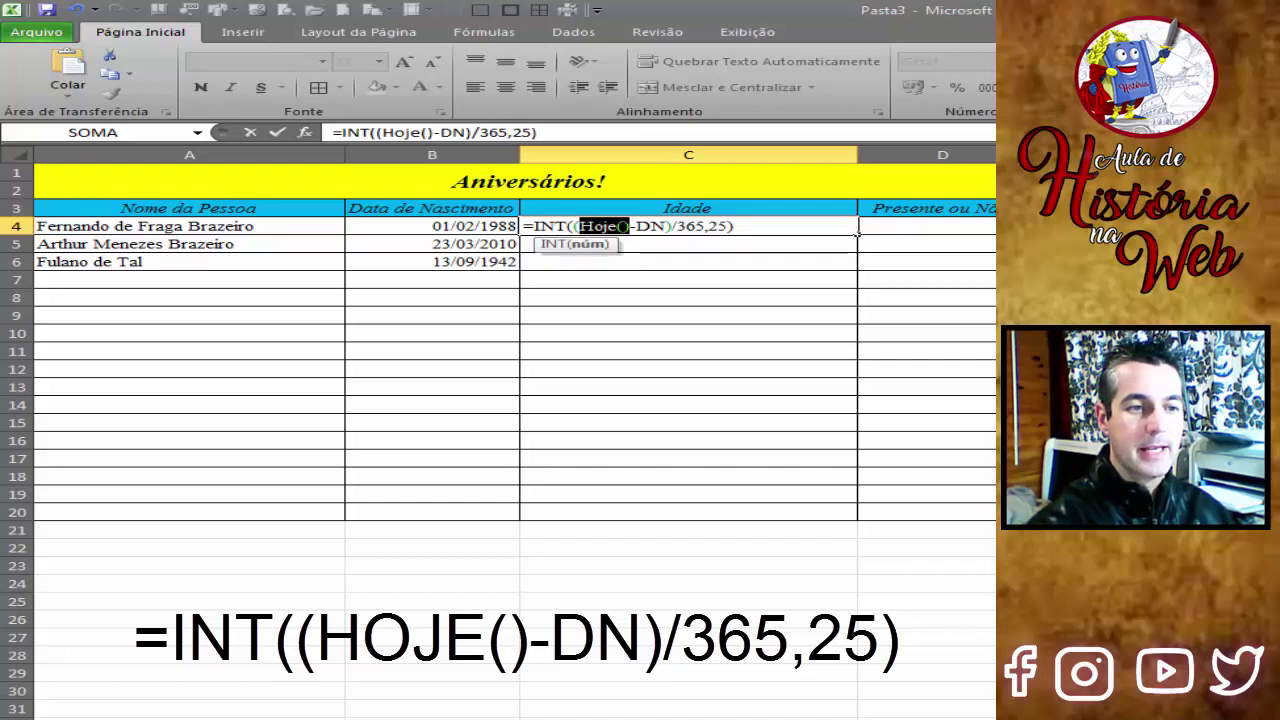
text(F31)
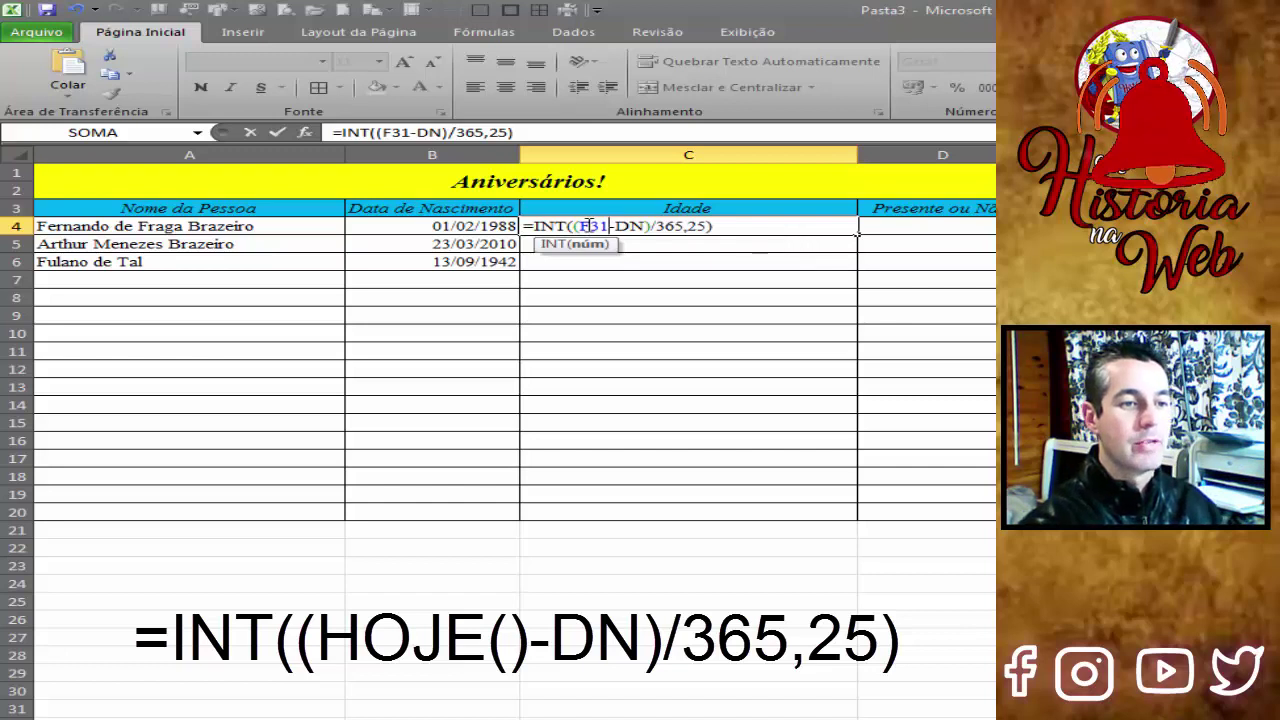
text($)
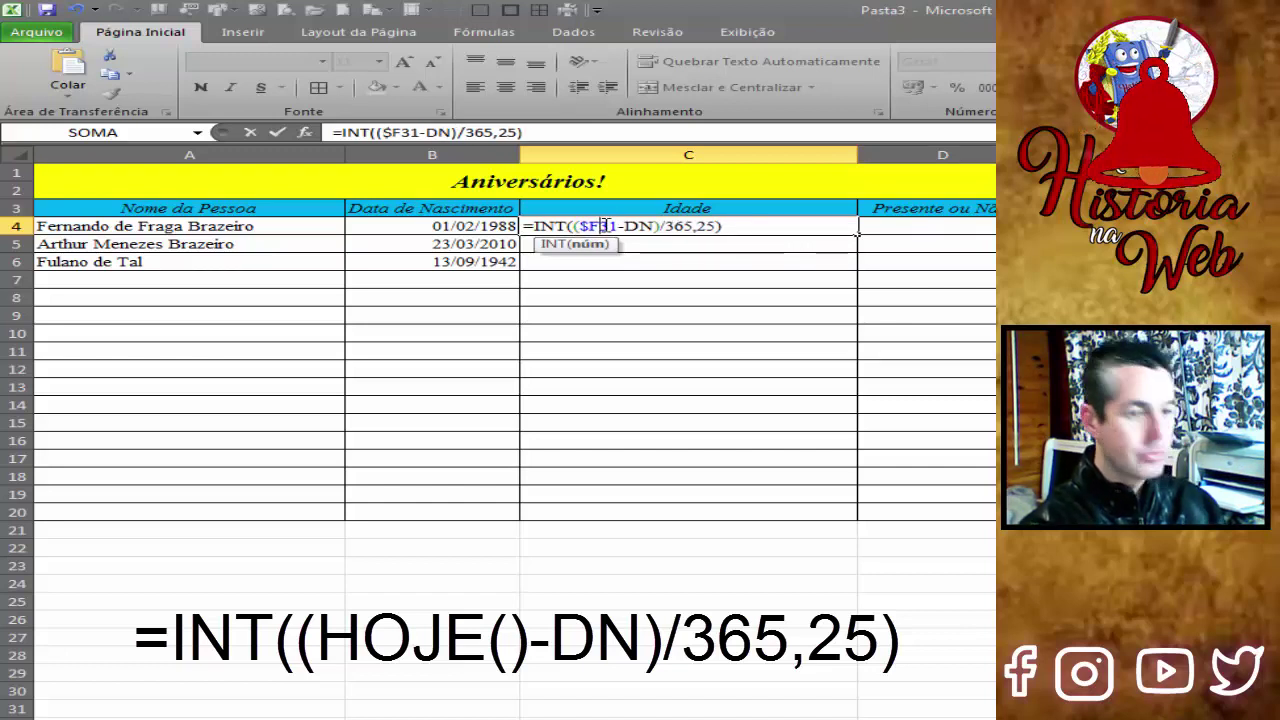
key(Right)
text($)
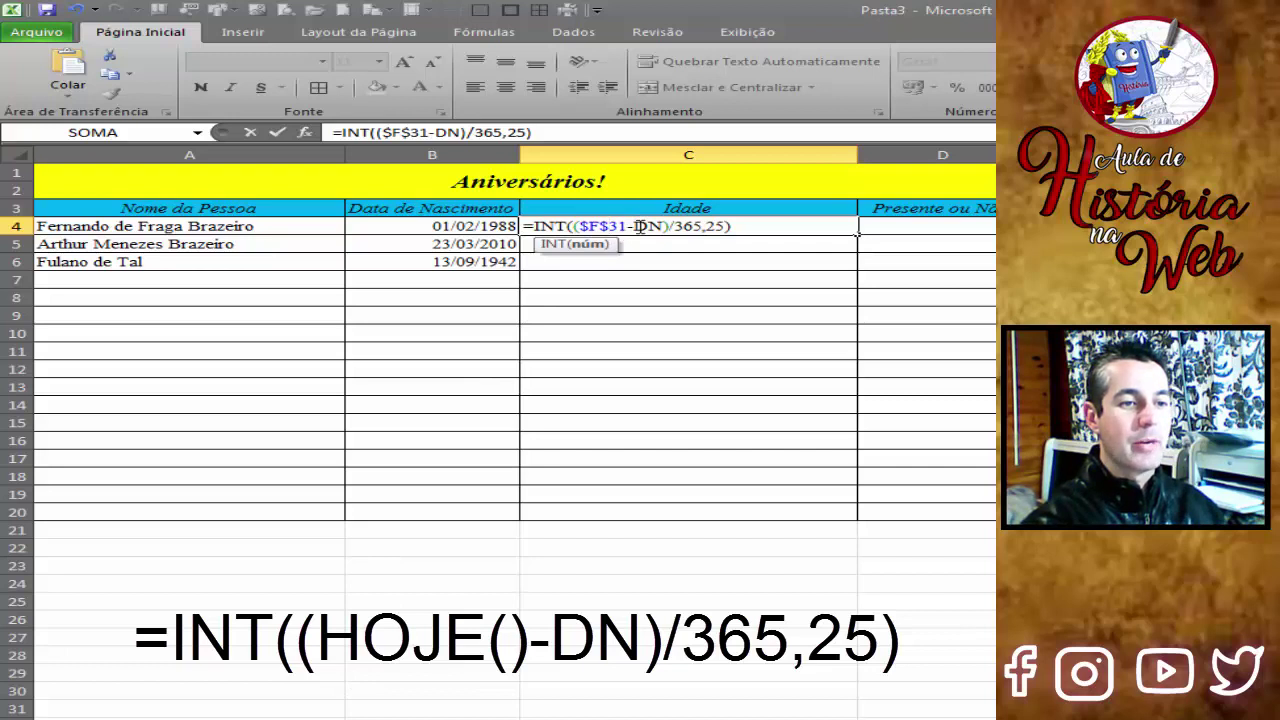
drag(638, 226, 662, 226)
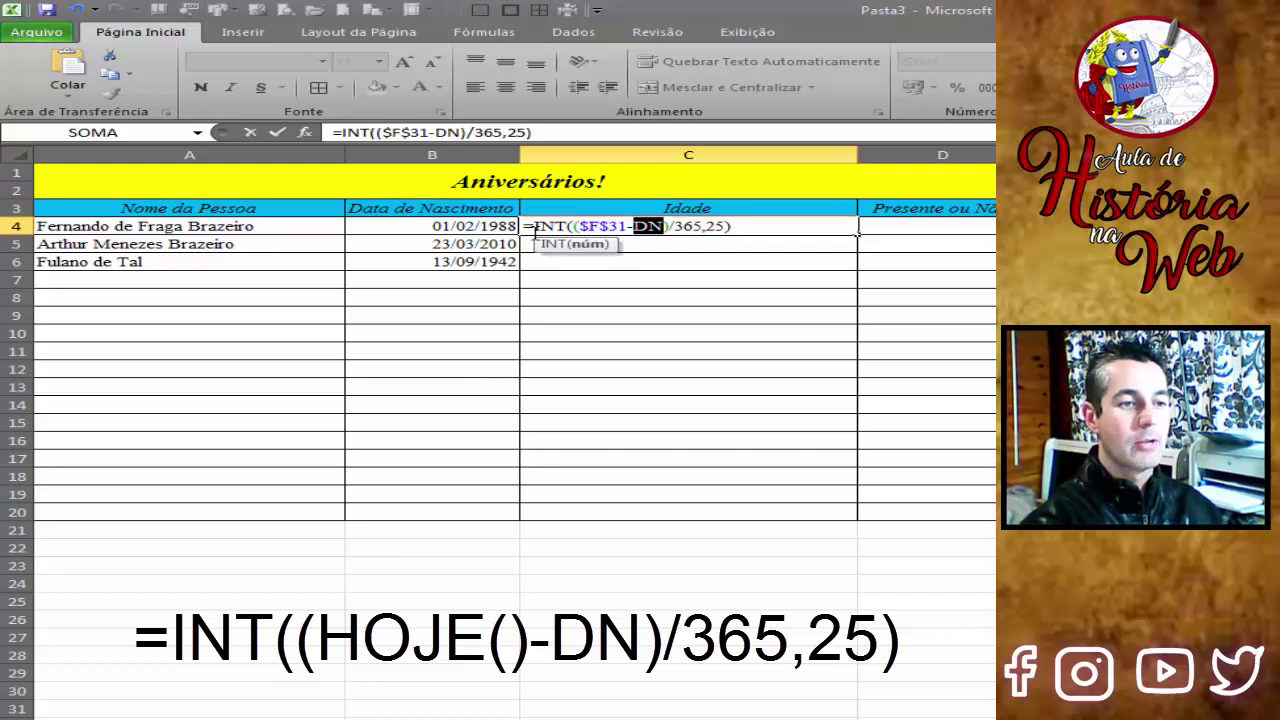
click(480, 228)
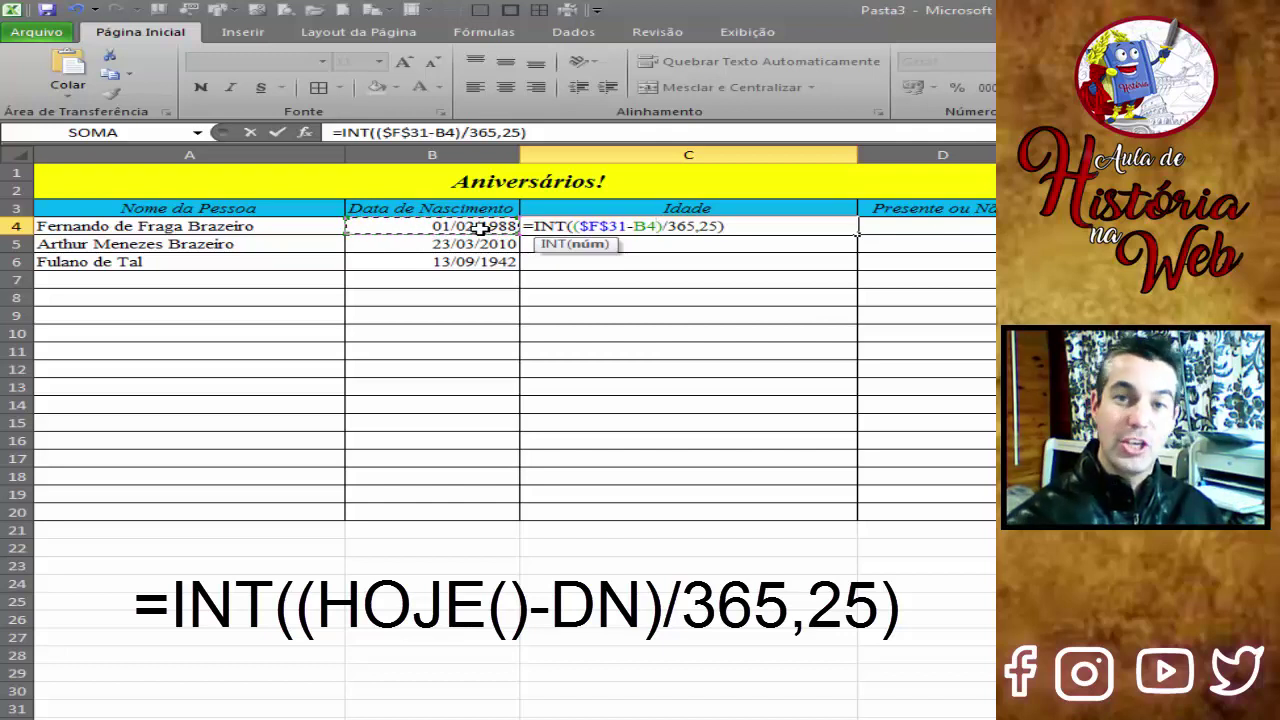
Commit the C4 formula =INT(($F$31-B4)/365,25) so it shows age 31
key(Return)
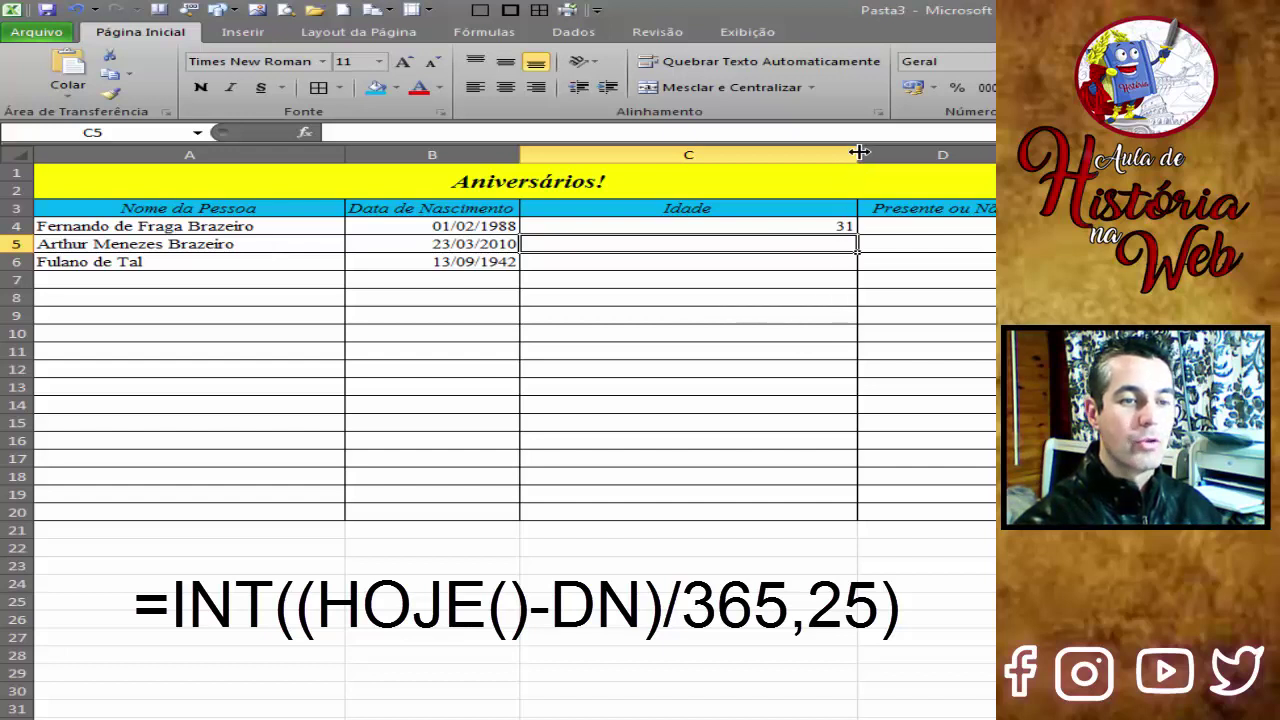
Narrow column C and fill the age formula into C5 and C6, giving 9 and 76
drag(858, 152, 637, 152)
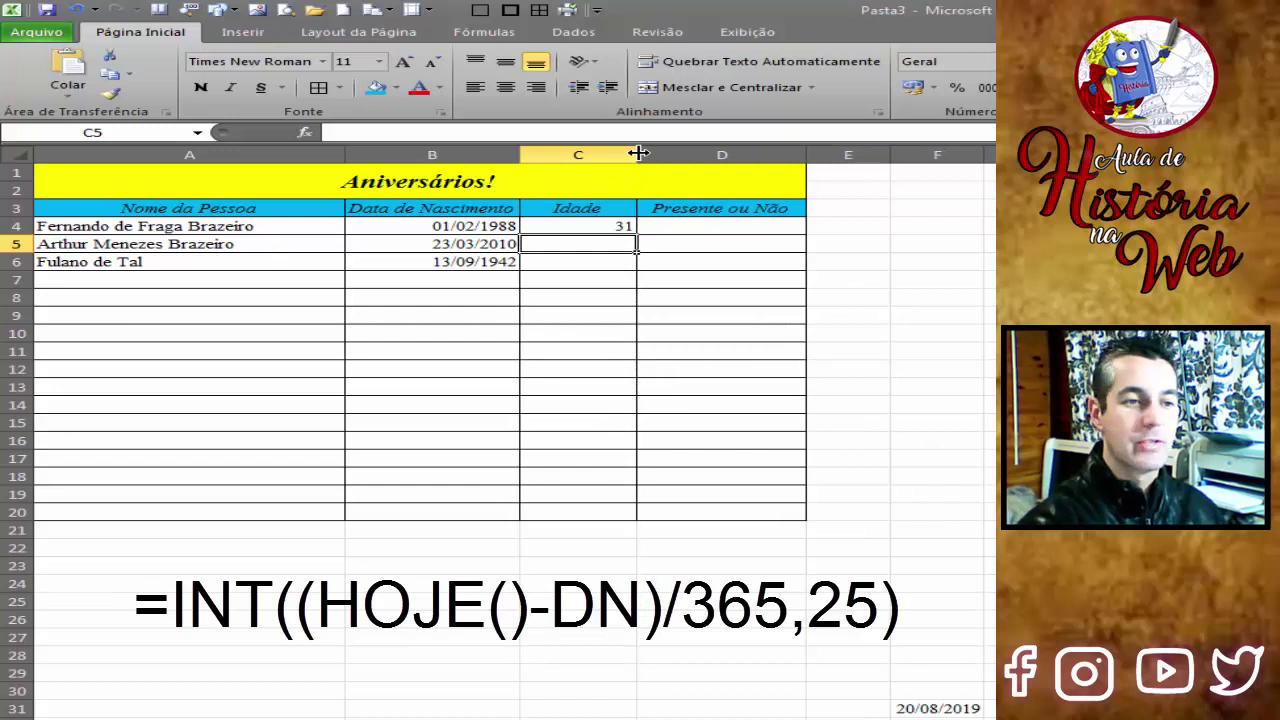
click(597, 227)
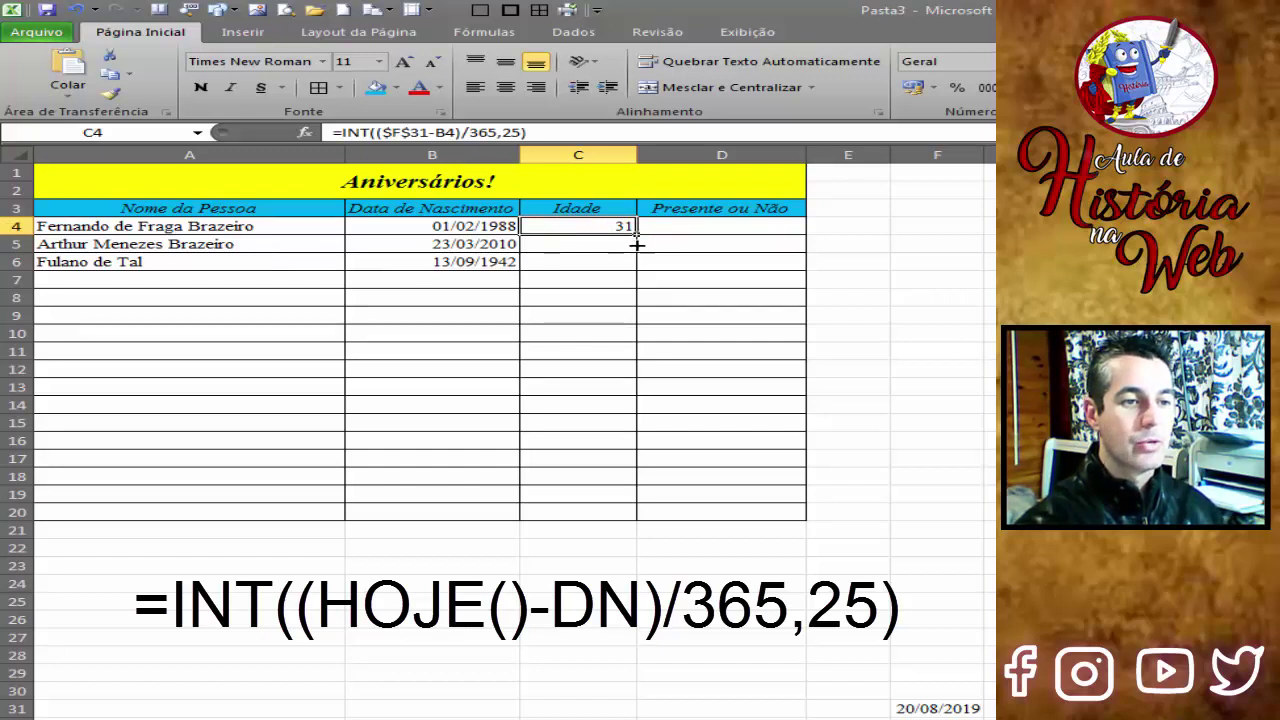
drag(637, 234, 637, 252)
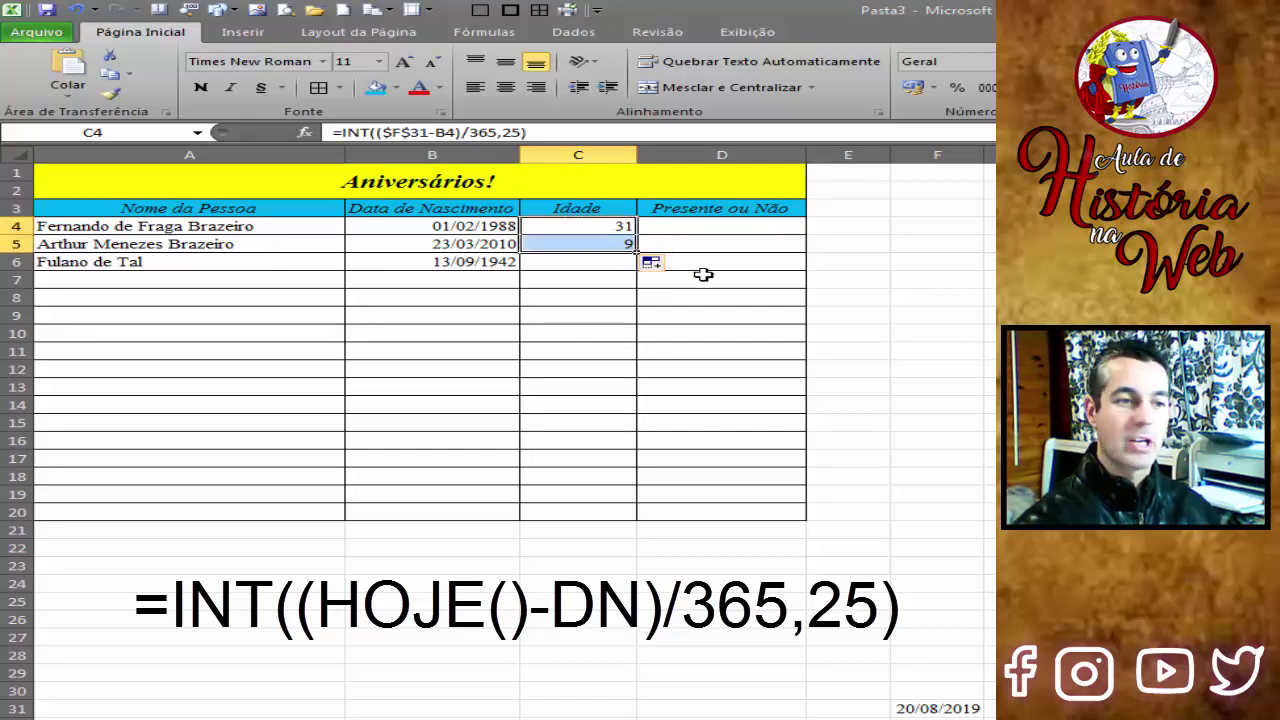
click(606, 245)
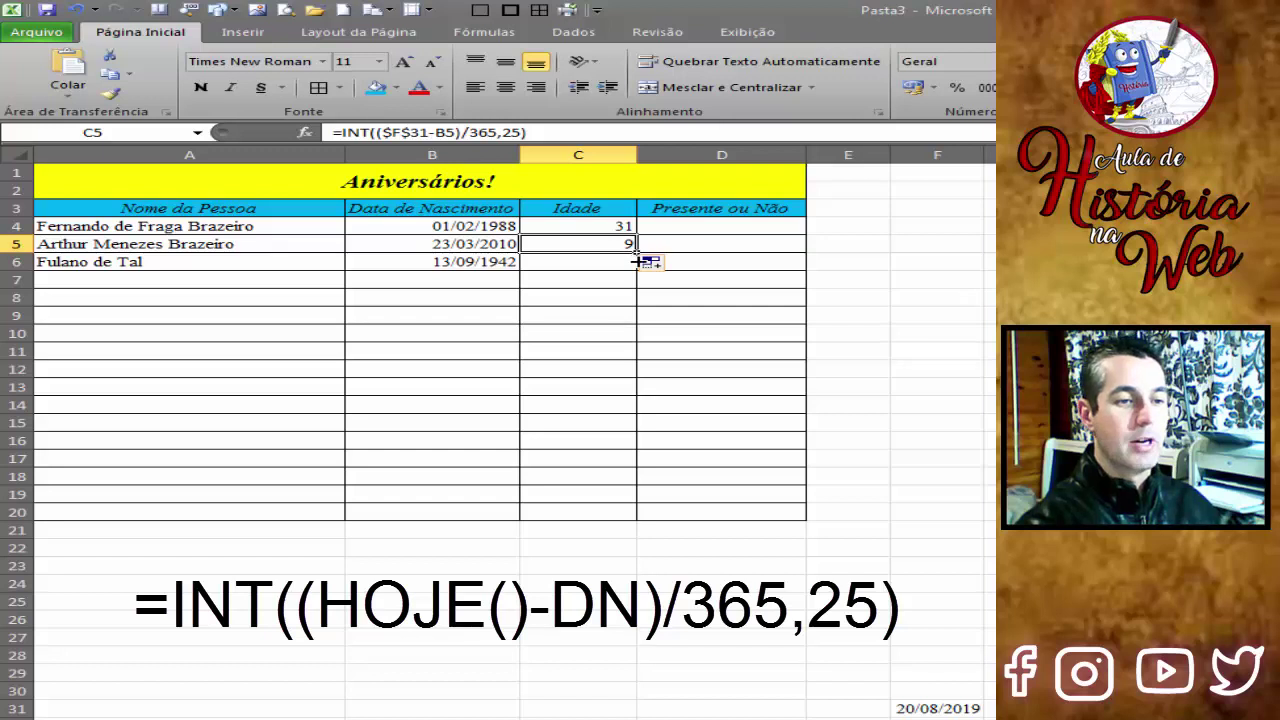
drag(636, 252, 636, 264)
click(622, 308)
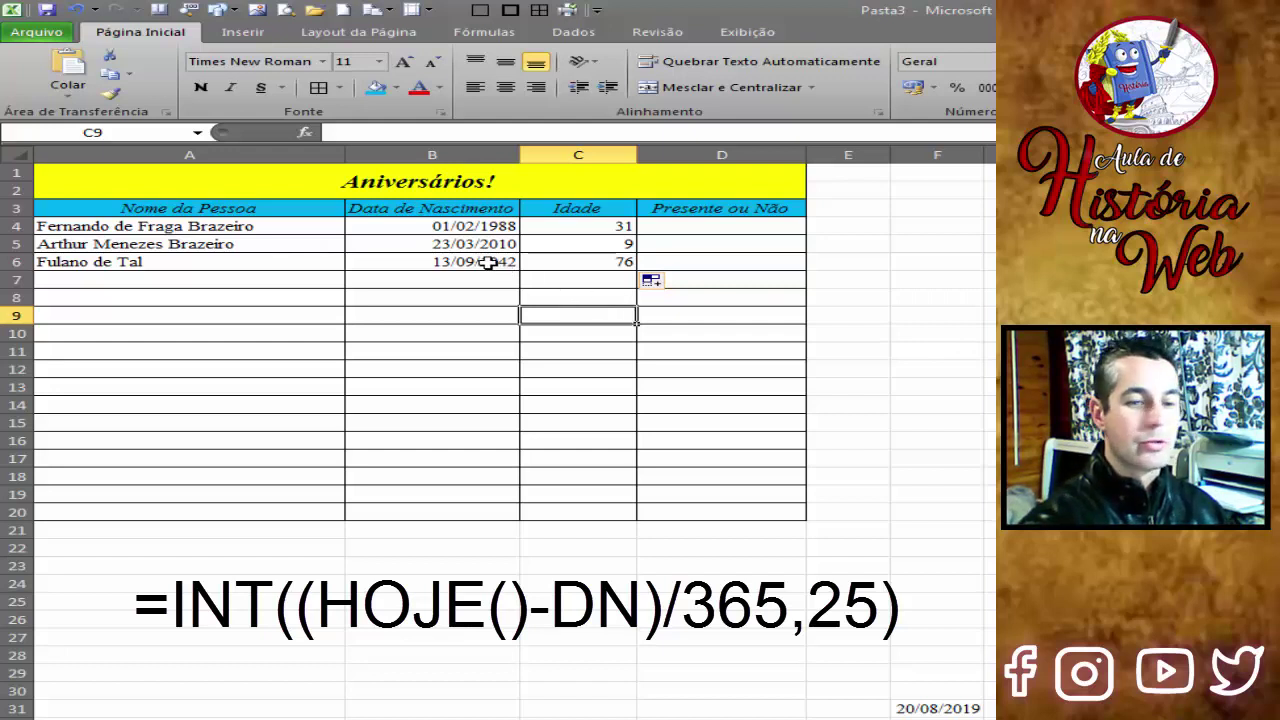
Change the birth date in B6 to 19/08/1942 so C6 recalculates to 77
click(441, 260)
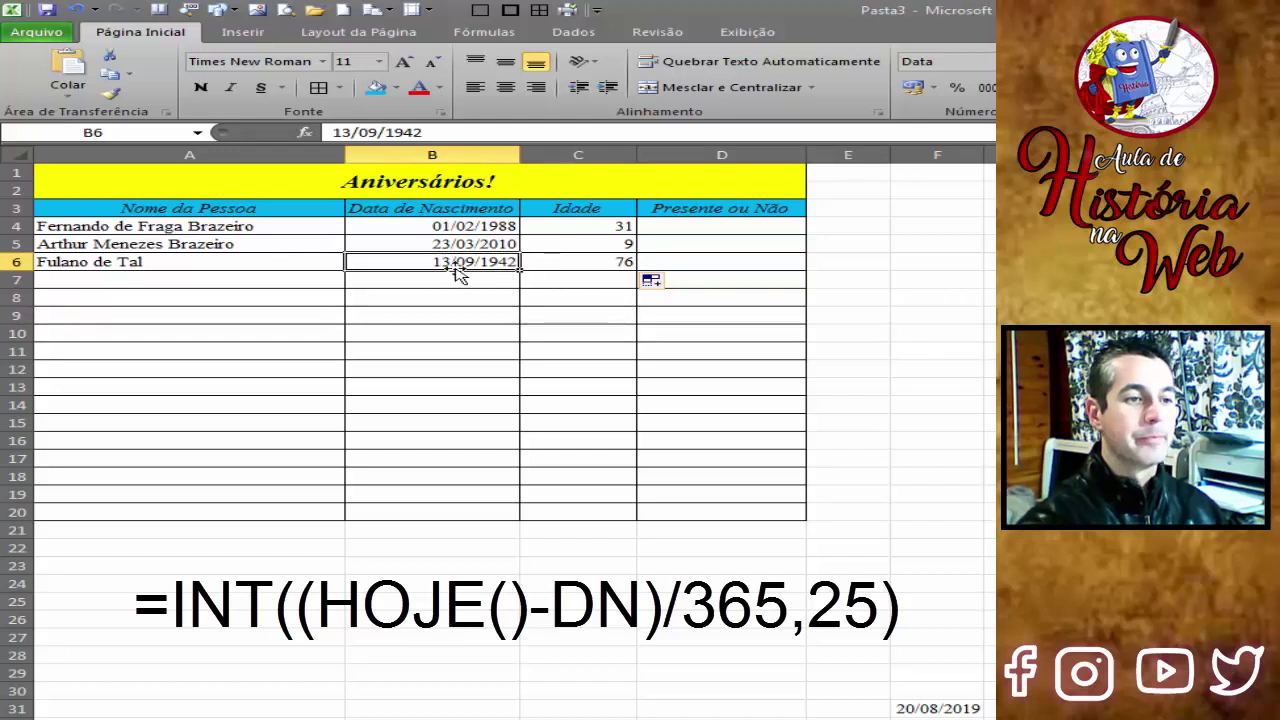
double_click(441, 260)
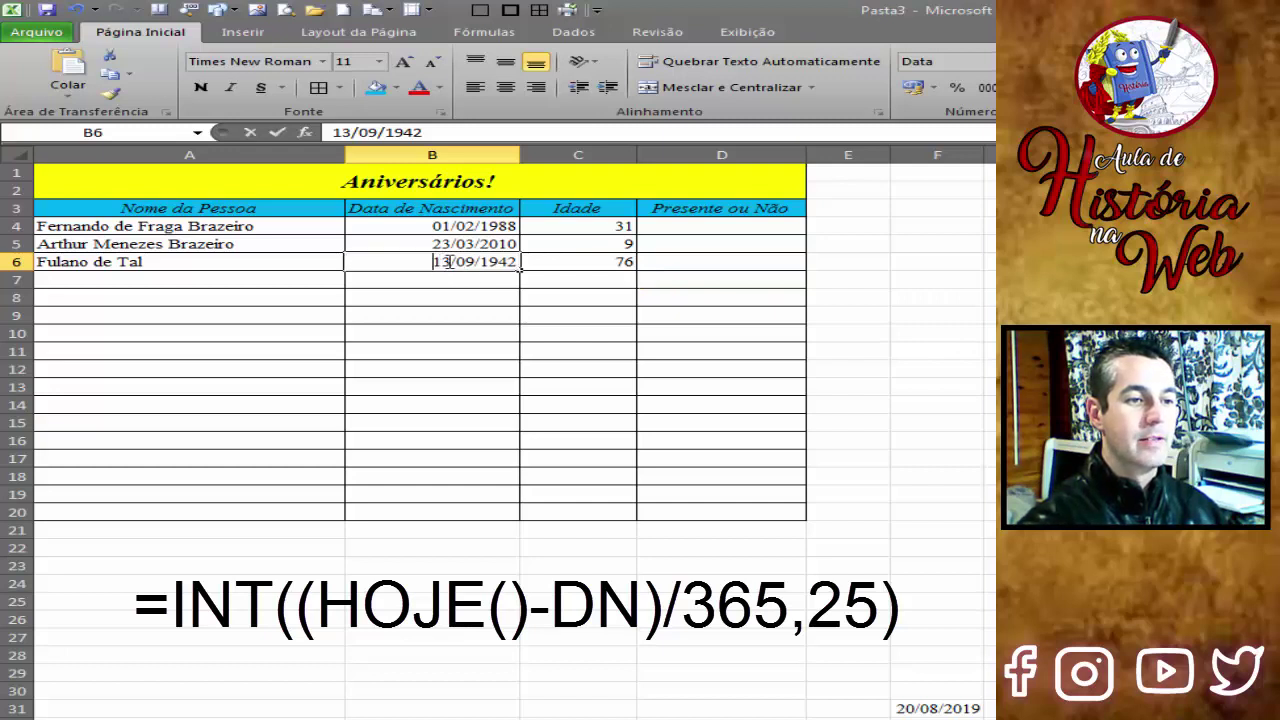
key(Delete)
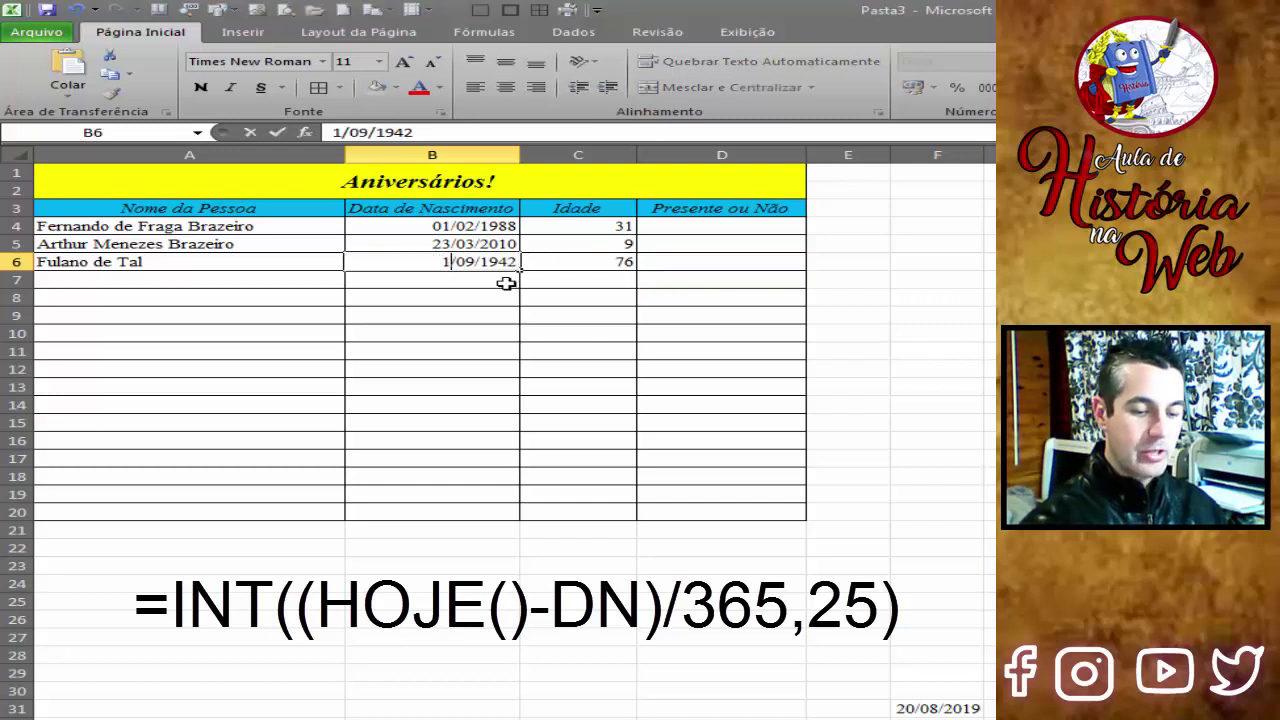
text(9)
key(Right)
key(Right)
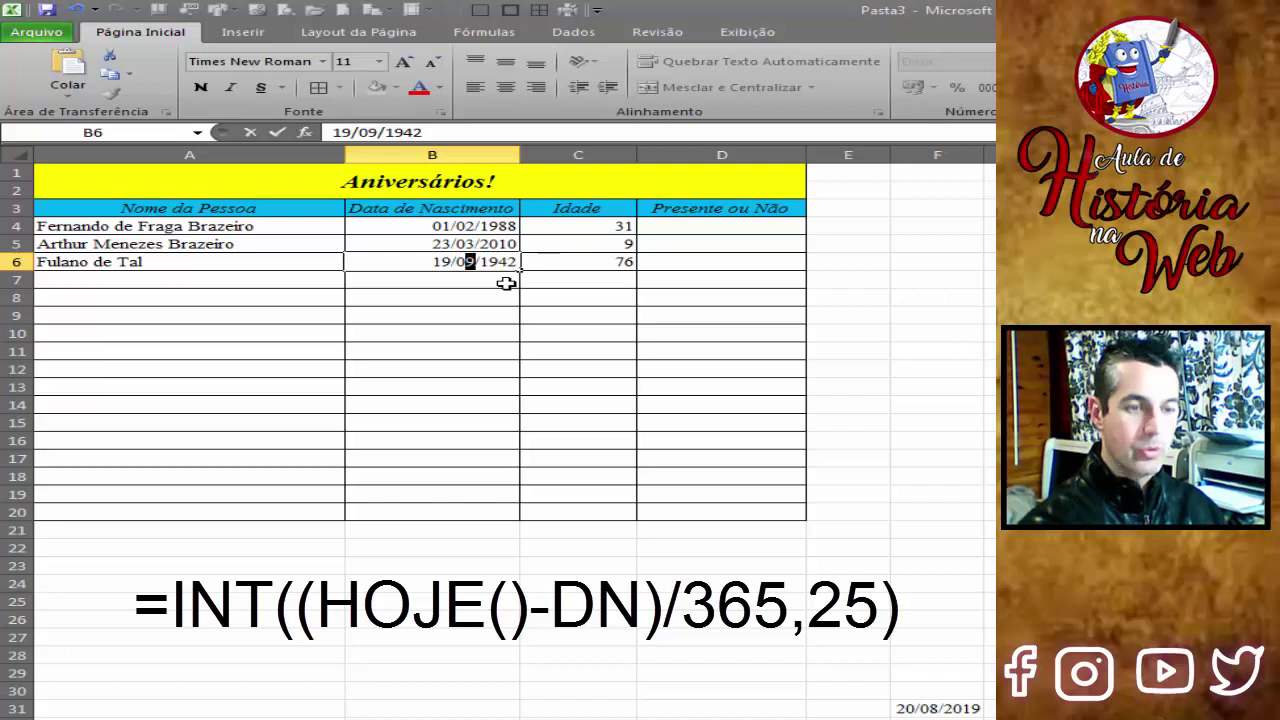
text(8)
key(Return)
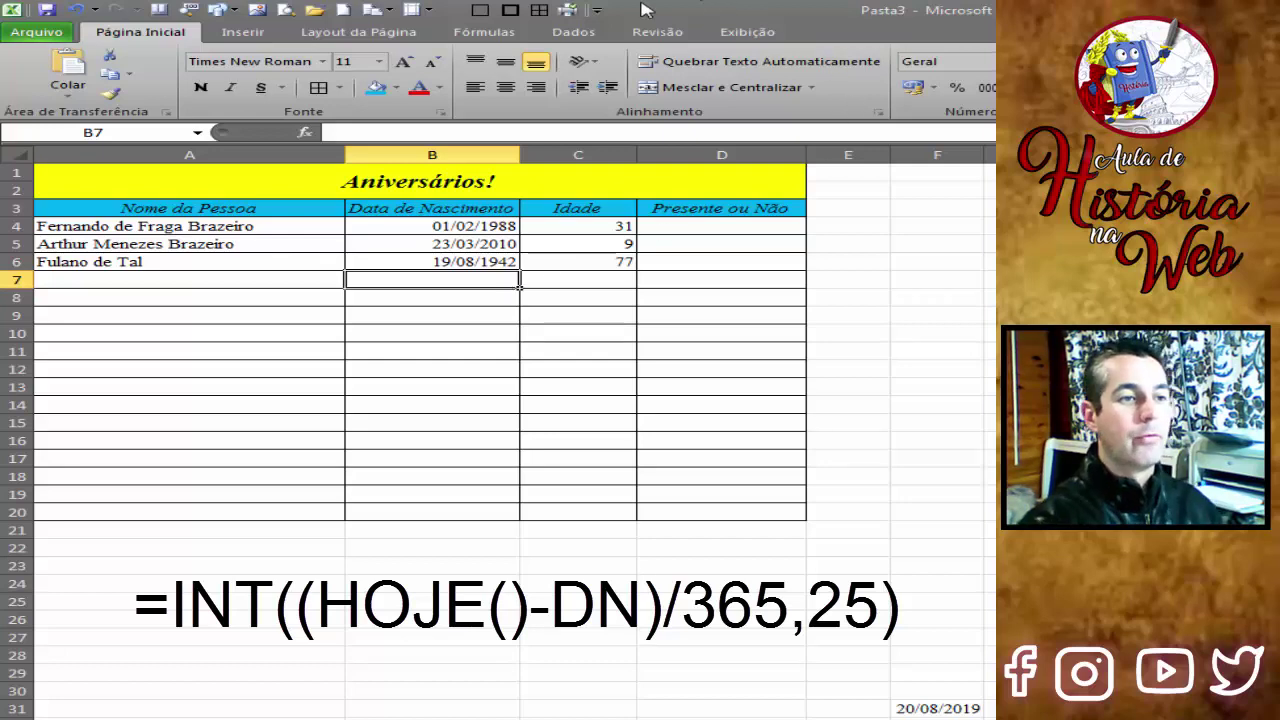
Check the Opções de Cálculo menu on the Fórmulas tab without changing anything
click(500, 33)
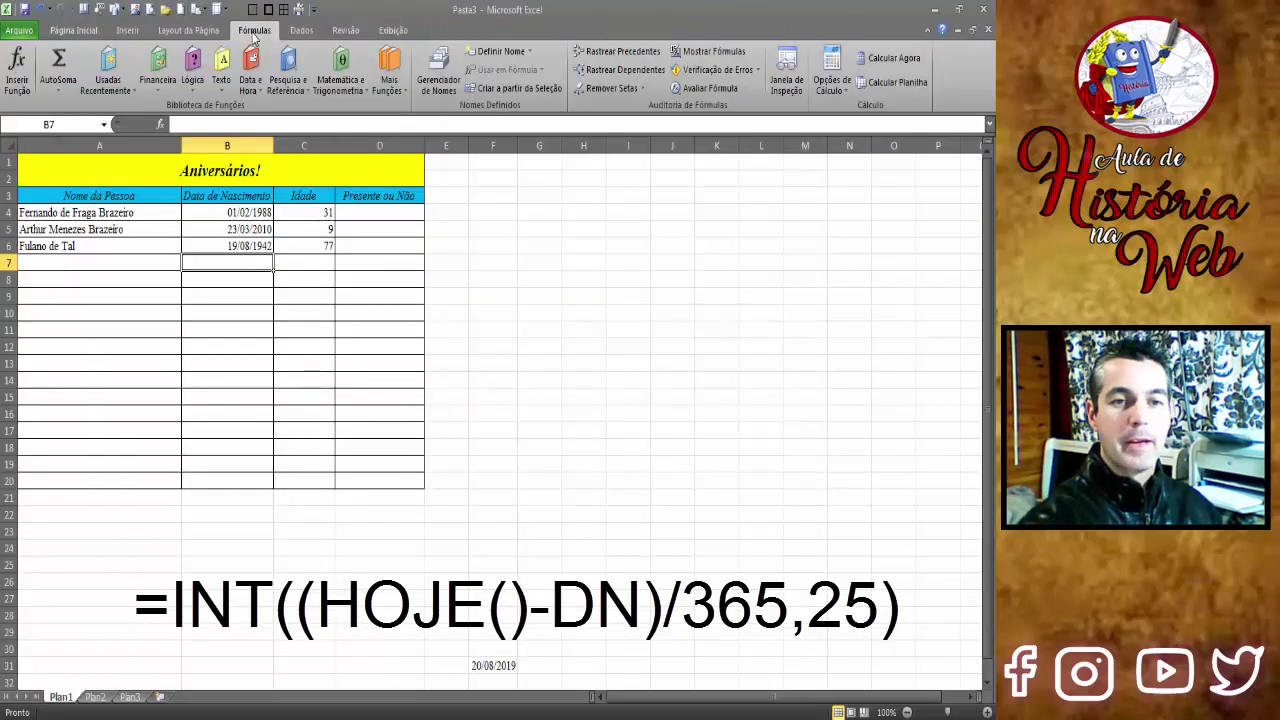
click(829, 88)
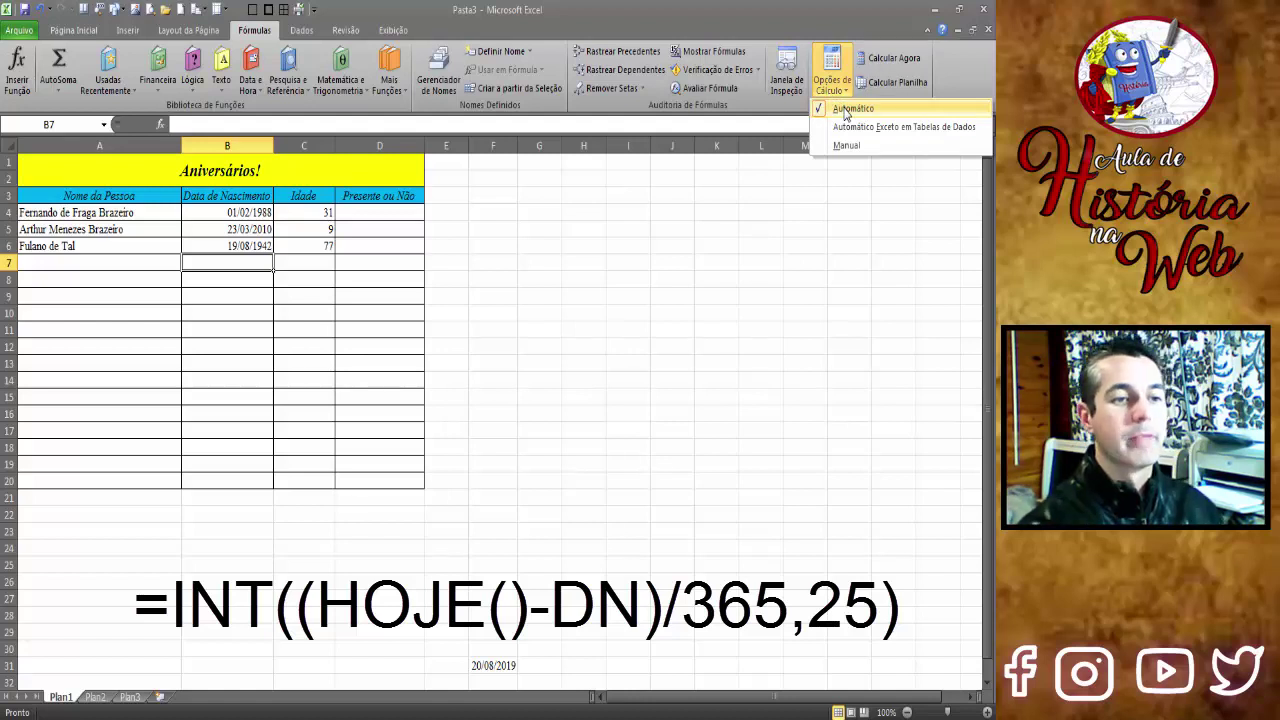
click(320, 247)
Enter Sim, Sim and Não in D4:D6 under Presente ou Não
click(343, 212)
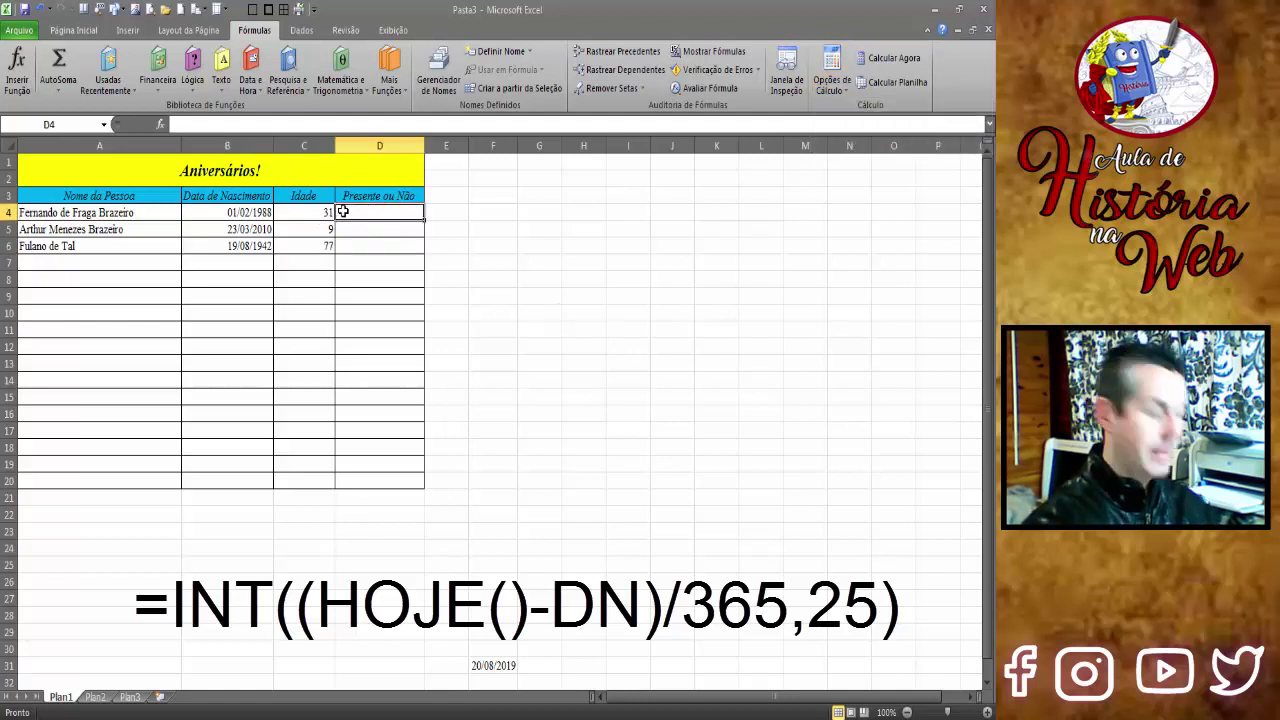
text(Sim)
key(Return)
text(Sim)
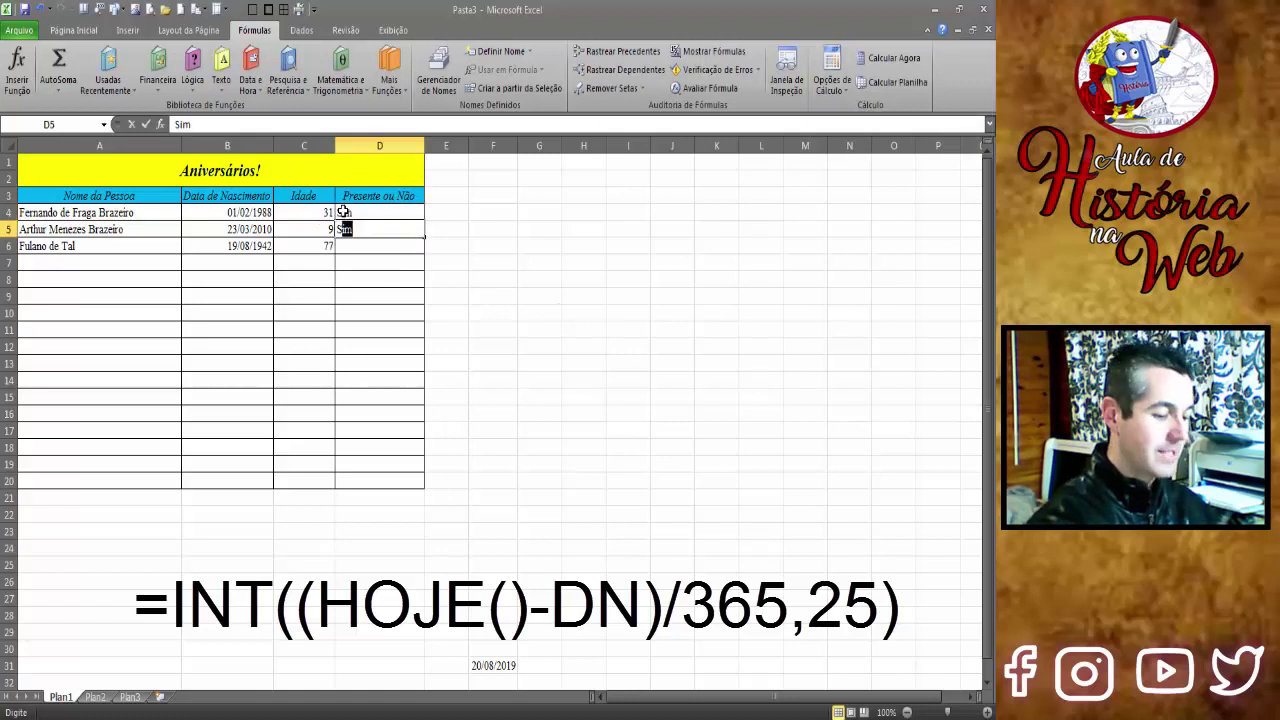
key(Return)
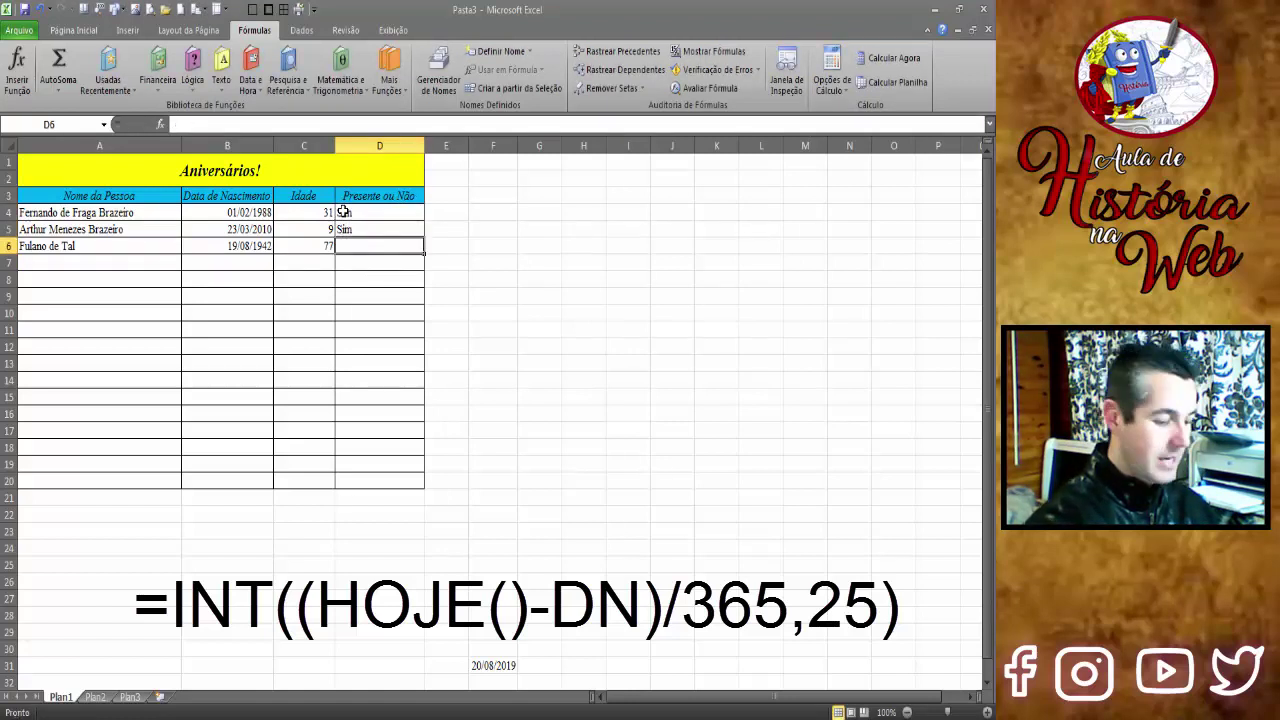
text(Não)
key(Return)
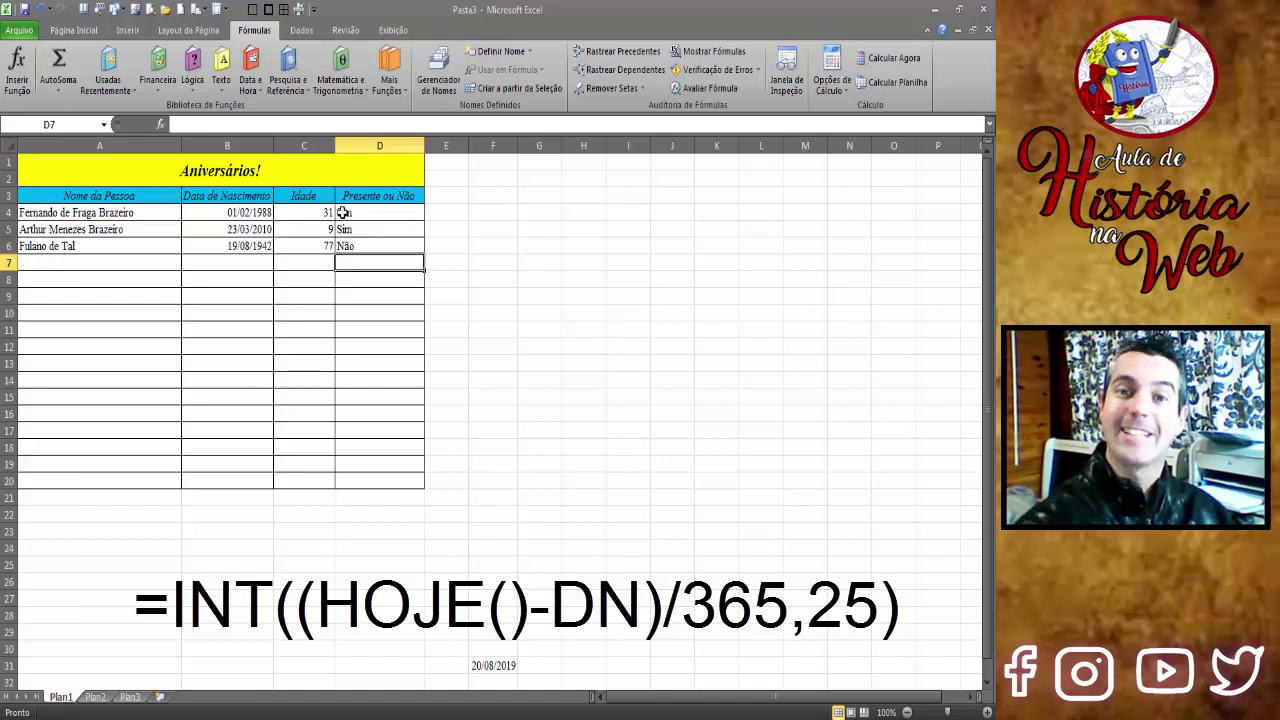
click(313, 213)
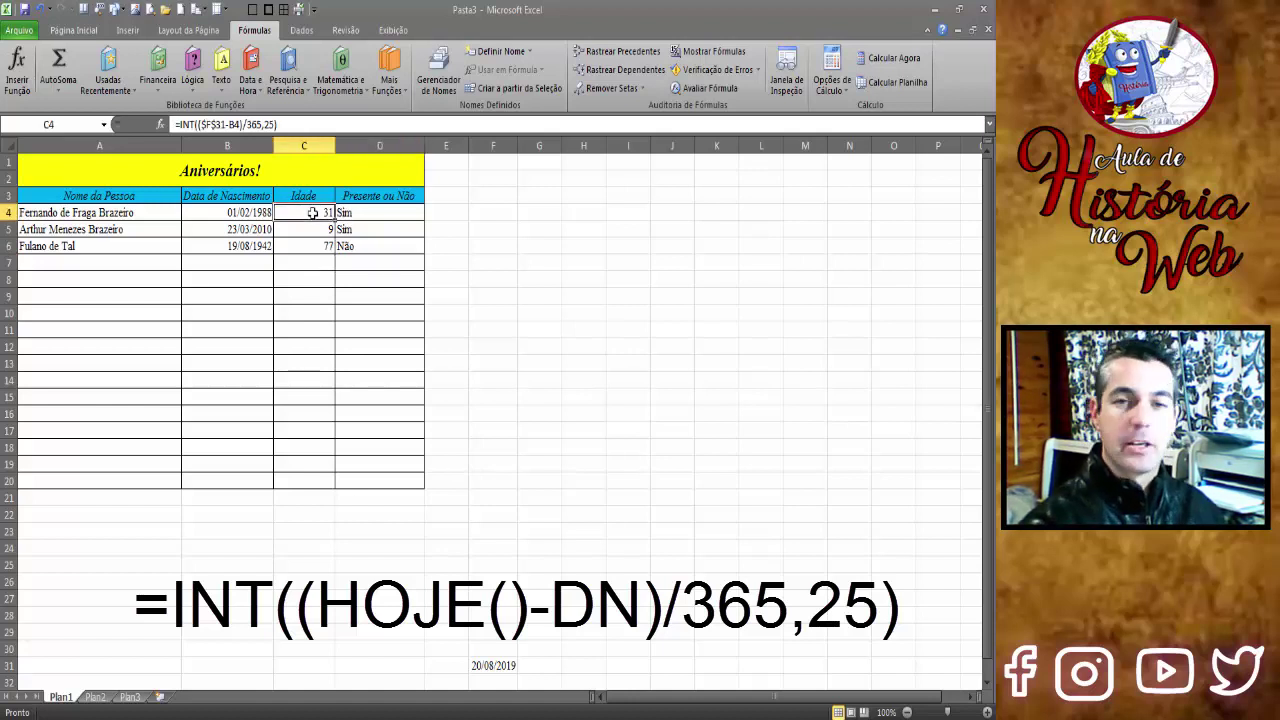